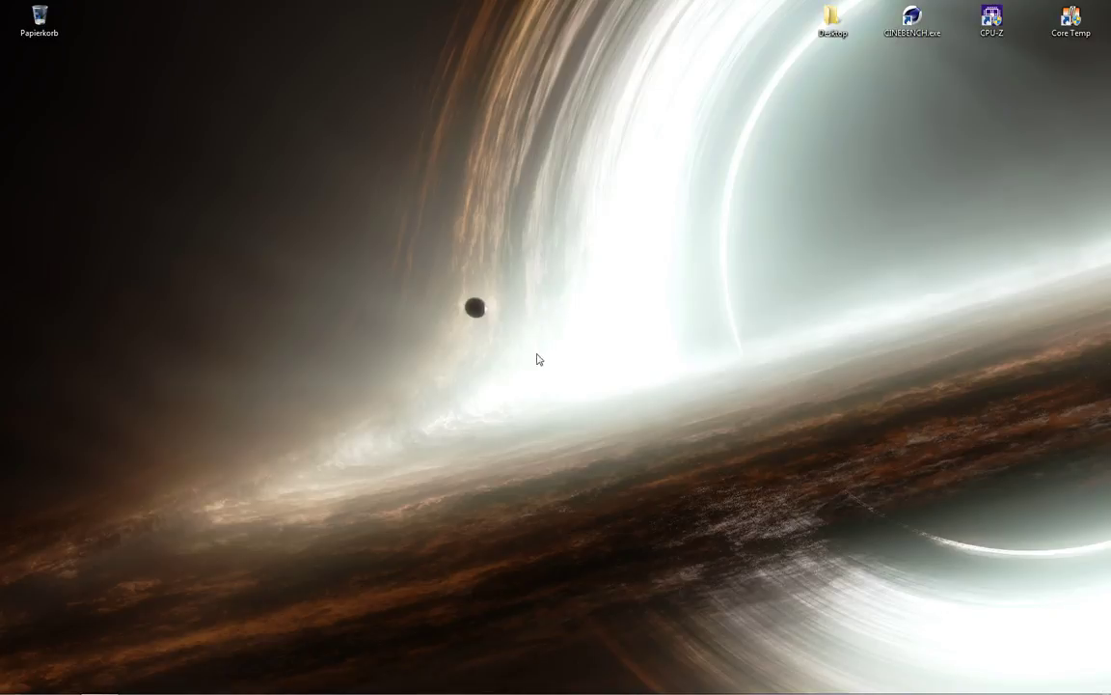
Open Projekt-clay.c4d from Cinema 4D R18's recent files in the Start menu
key("super")
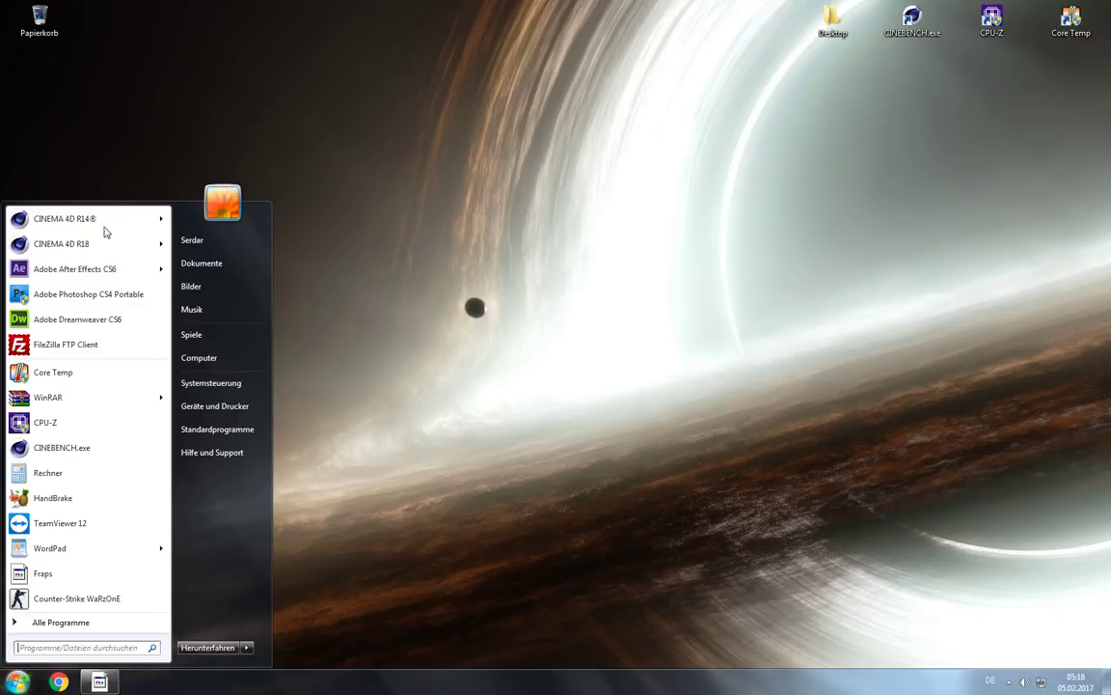
mouse_move(62, 243)
left_click(256, 241)
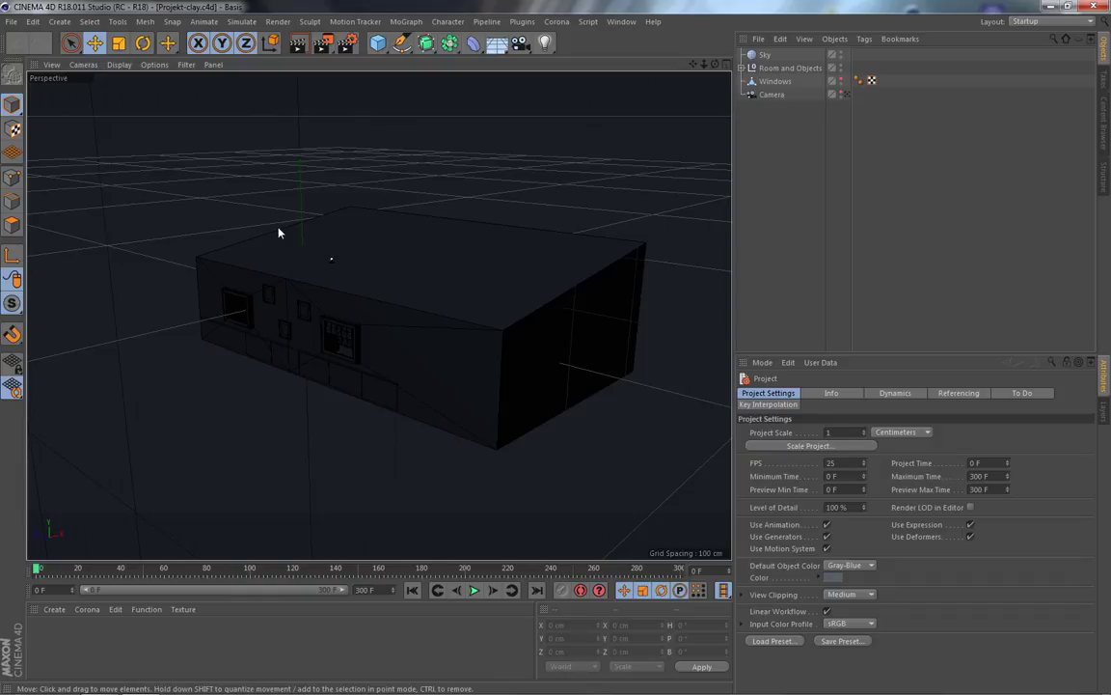
Look at the room through the scene camera
left_click(846, 94)
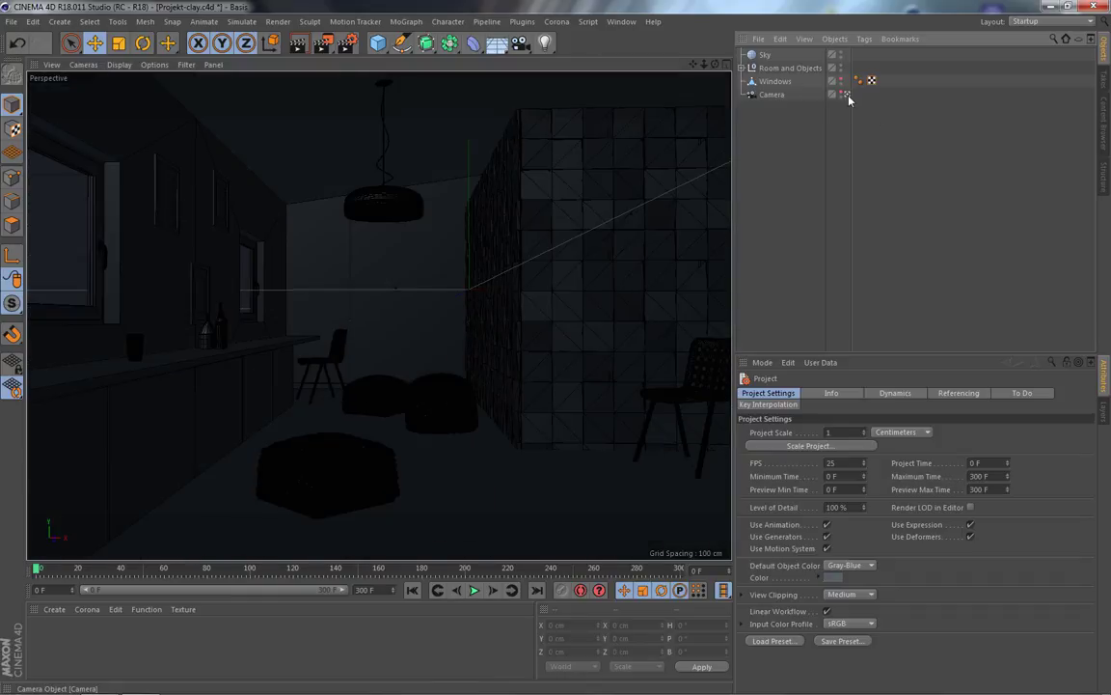
left_click(846, 95)
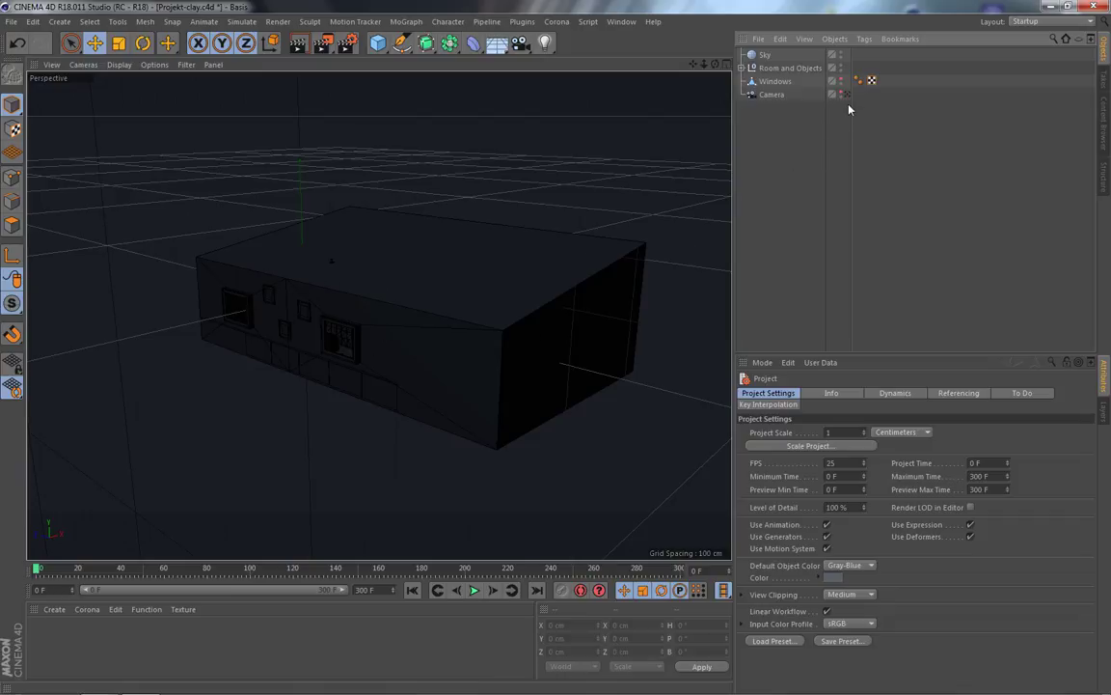
left_click(846, 94)
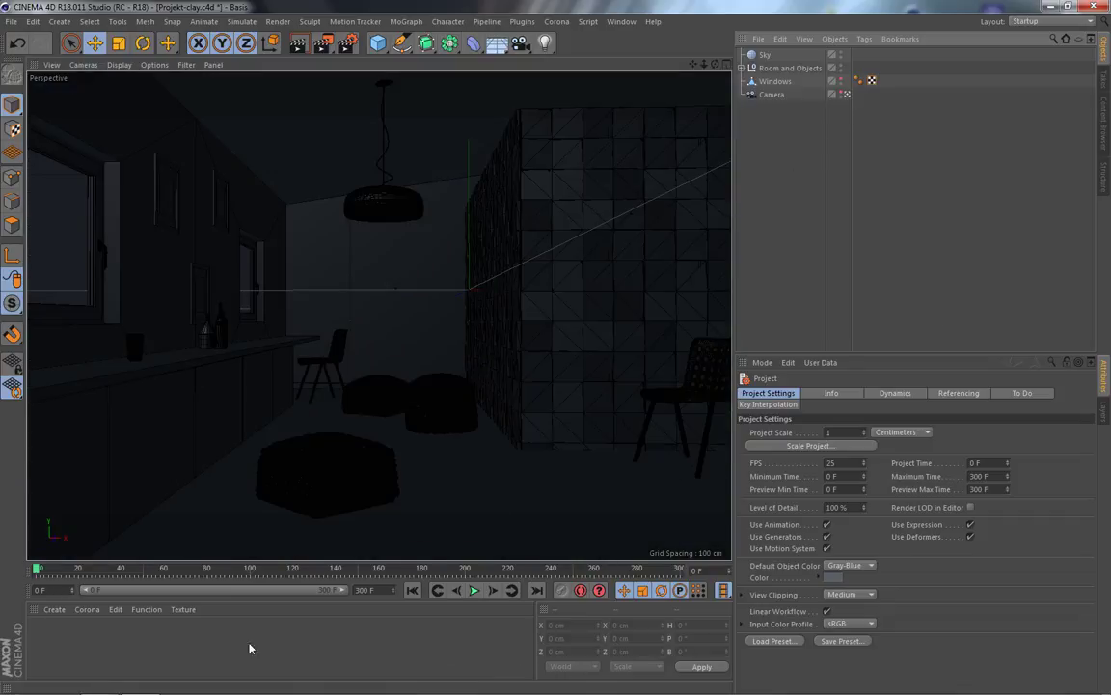
Create a default Corona material, apply it to Room and Objects, and delete the Sky object
left_click(55, 610)
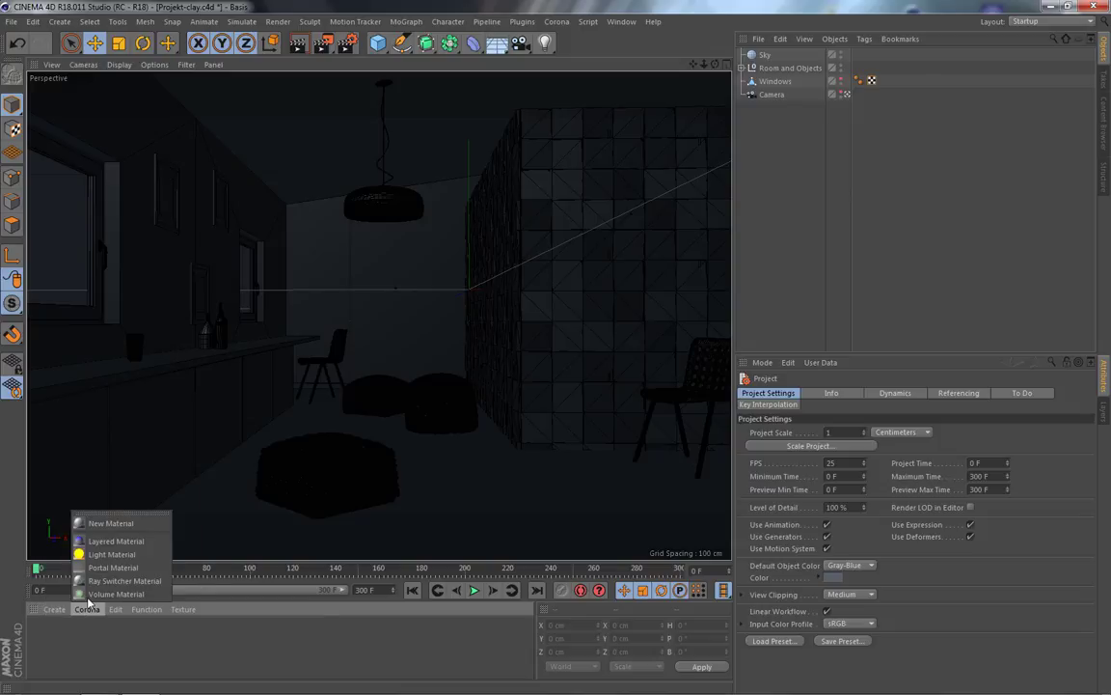
left_click(94, 475)
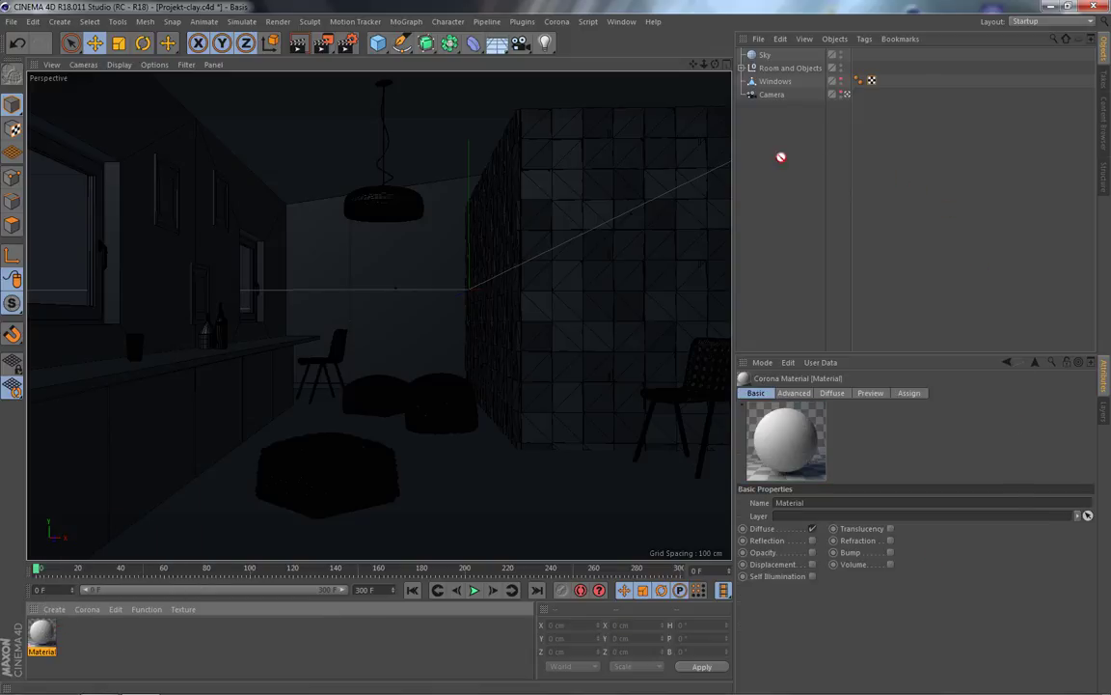
left_click_drag(1018, 441, 776, 70)
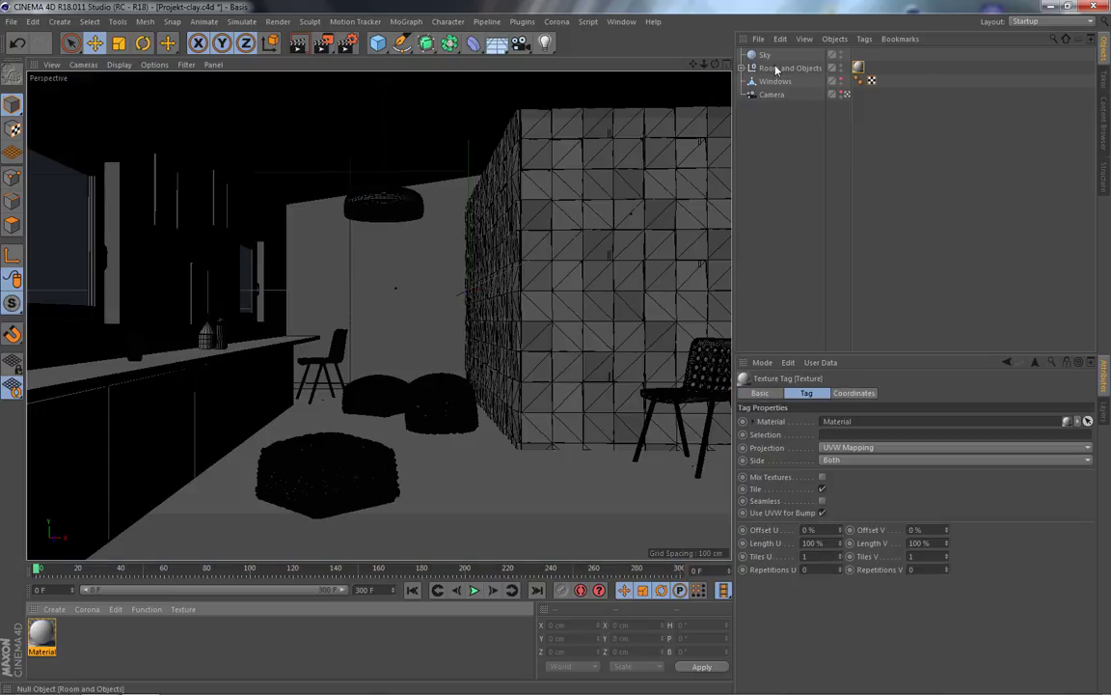
left_click(766, 56)
key("Delete")
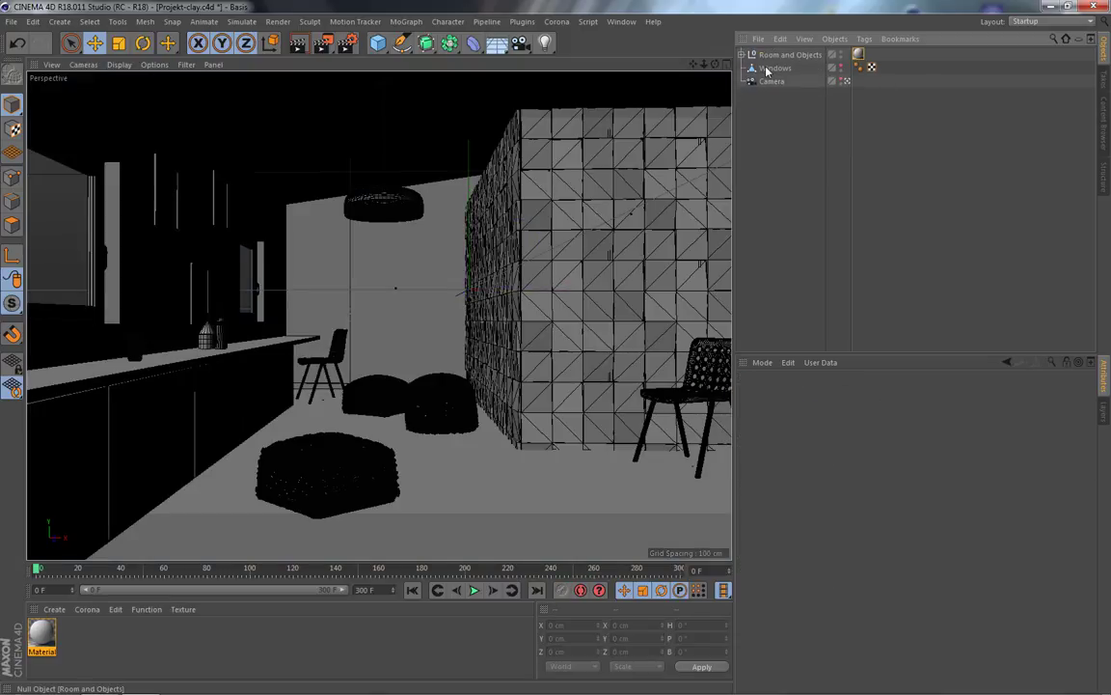
Tag the Camera with a Corona Camera tag and choose Corona as the renderer in Render Settings
right_click(775, 83)
mouse_move(816, 133)
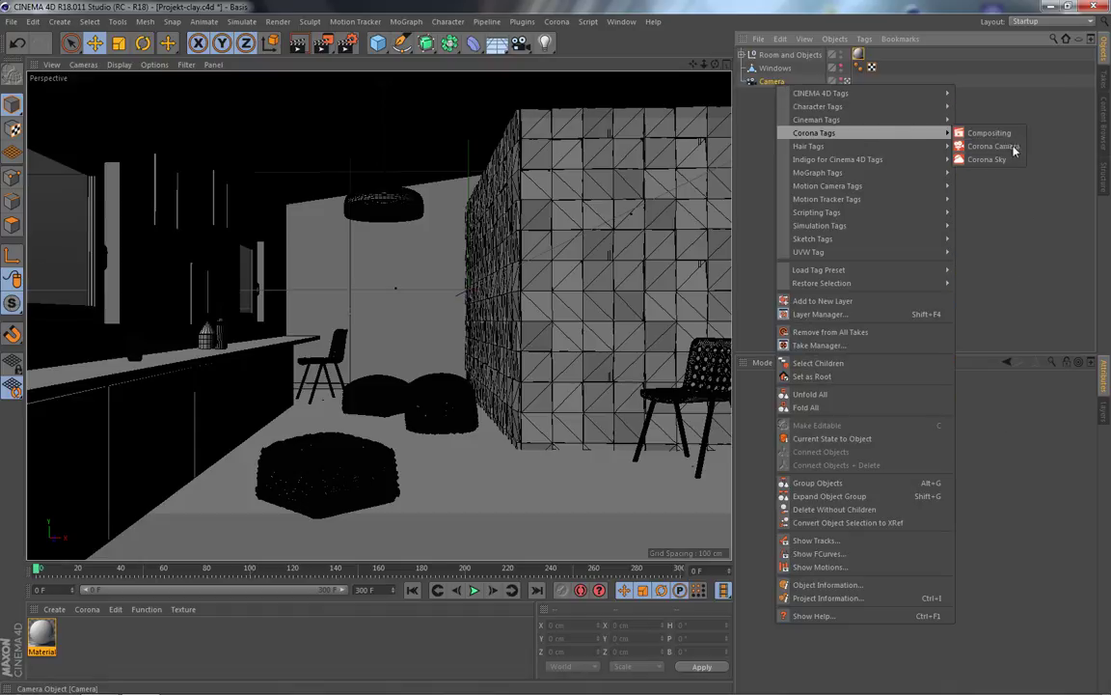
left_click(1019, 147)
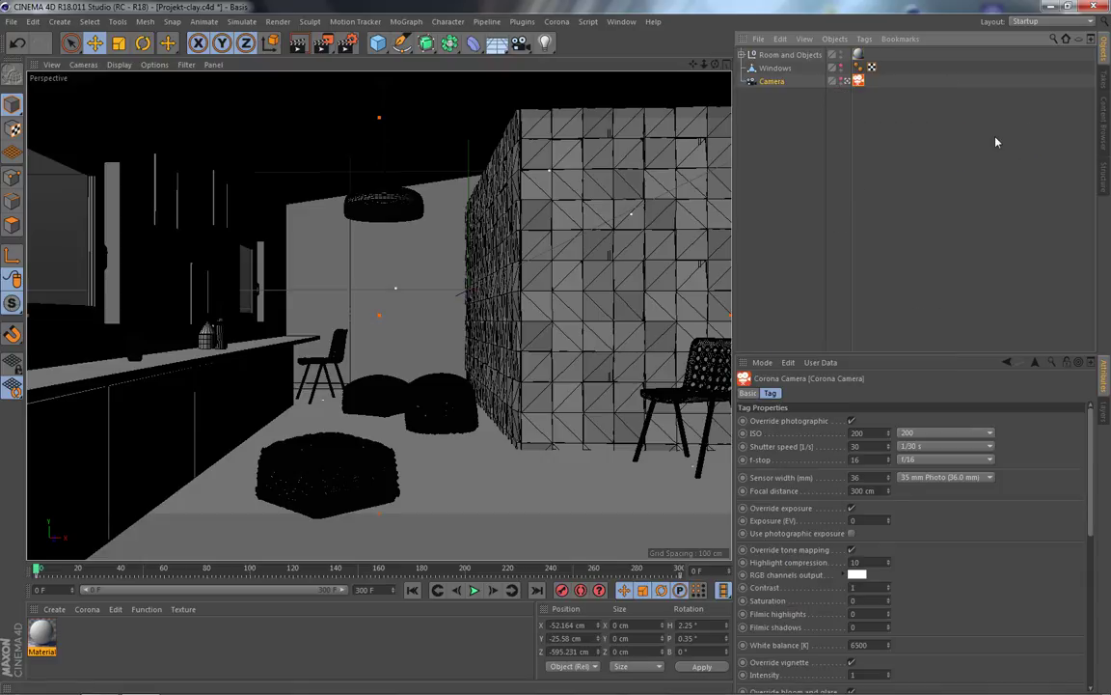
left_click(350, 42)
left_click(164, 42)
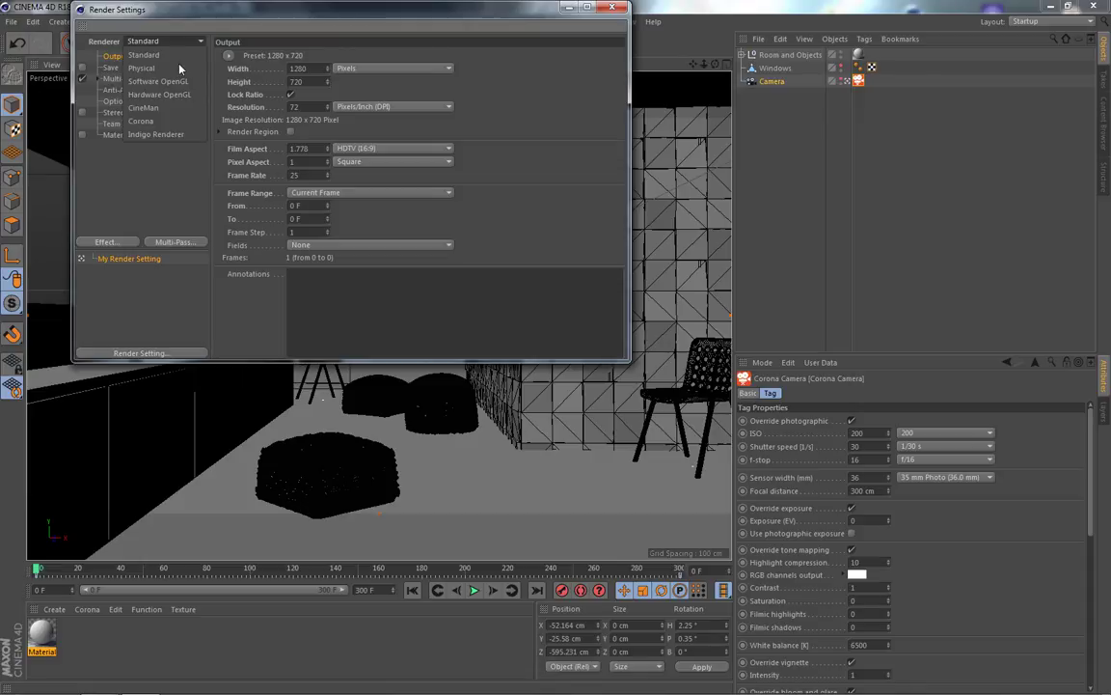
left_click(191, 122)
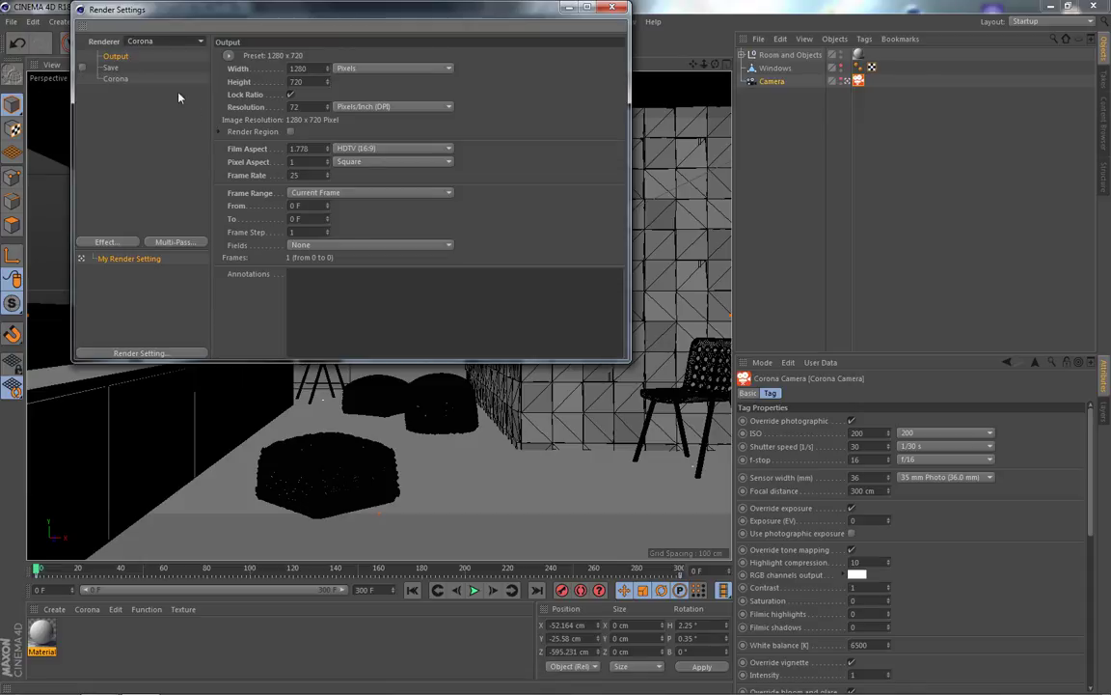
left_click(116, 80)
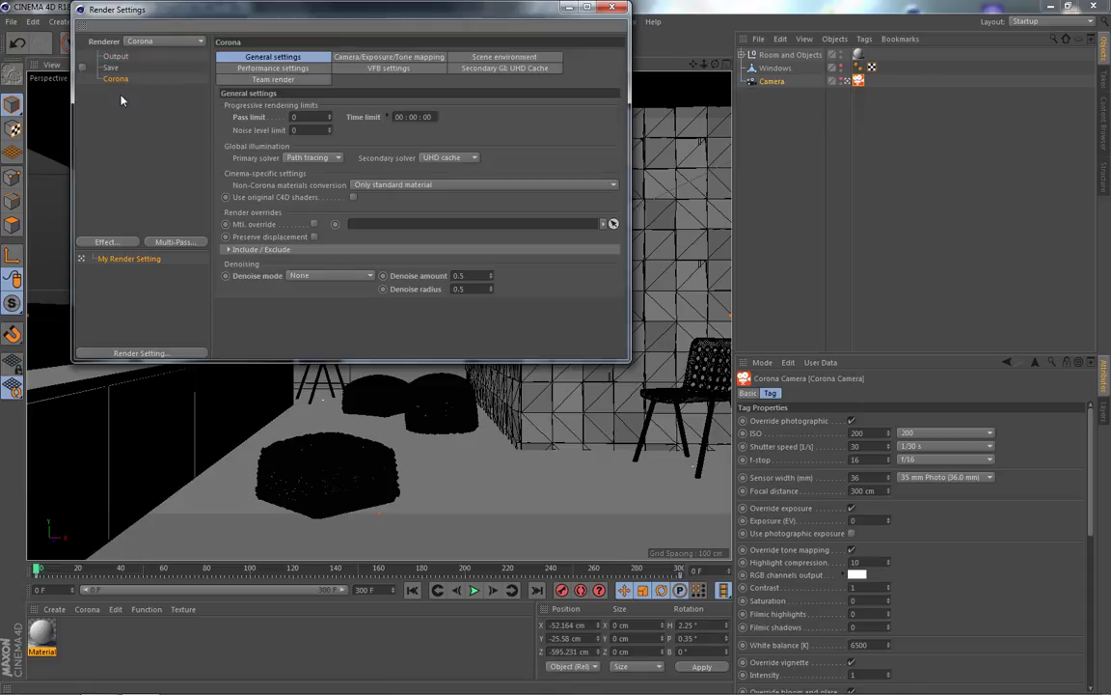
left_click(610, 9)
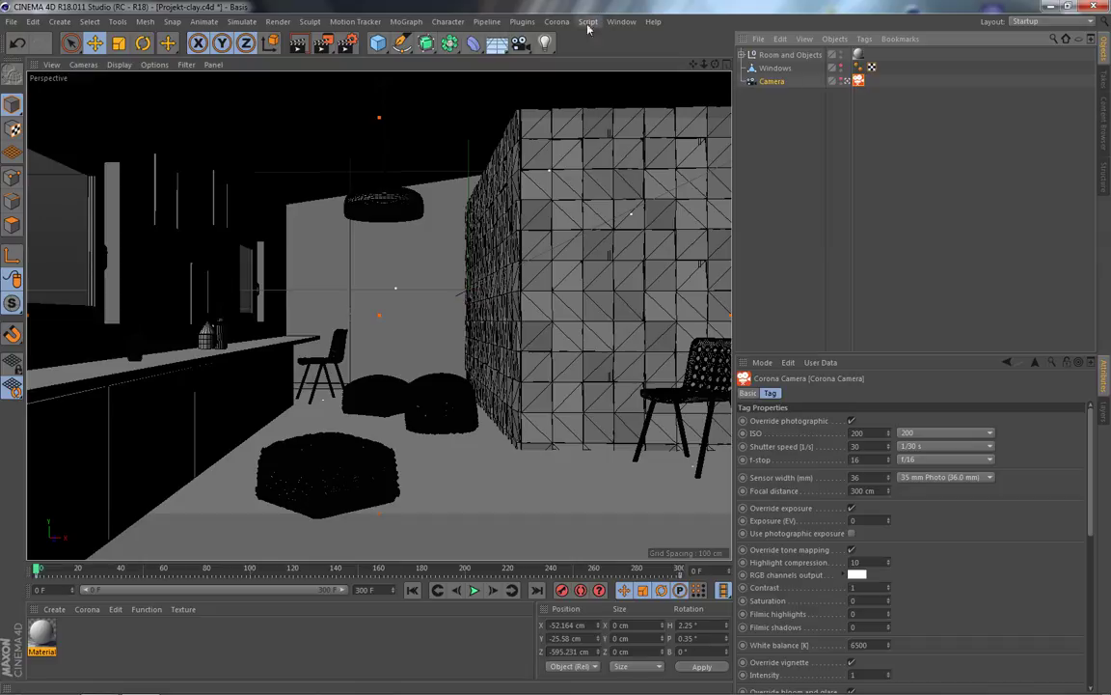
Add a Corona Sky object to the scene
left_click(558, 21)
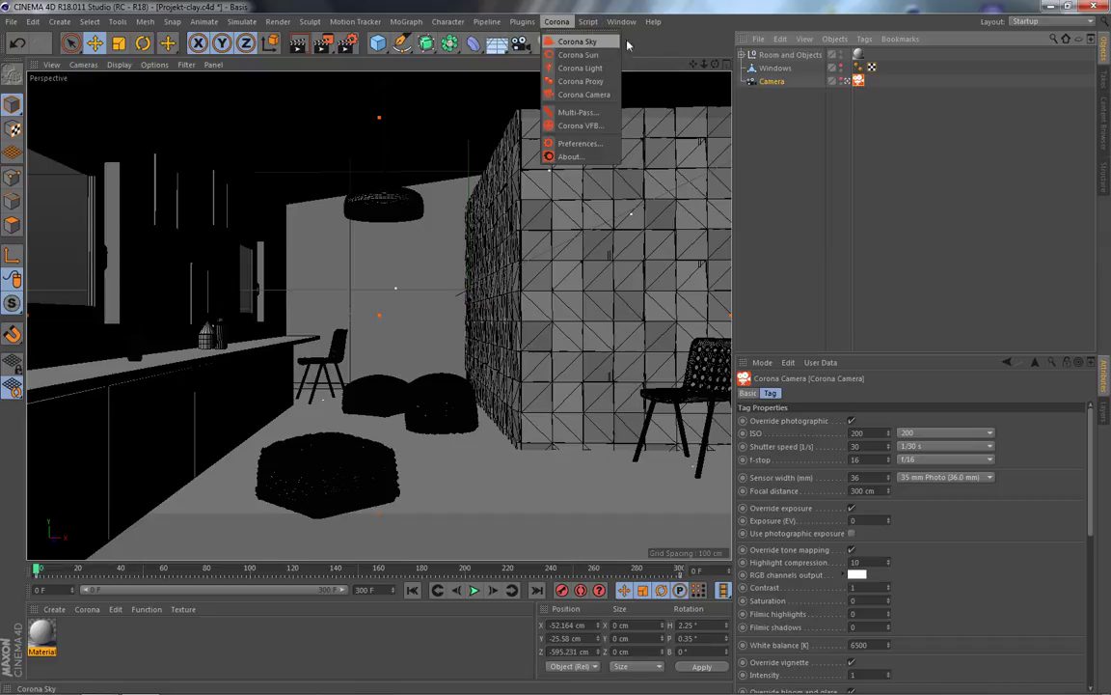
left_click(599, 43)
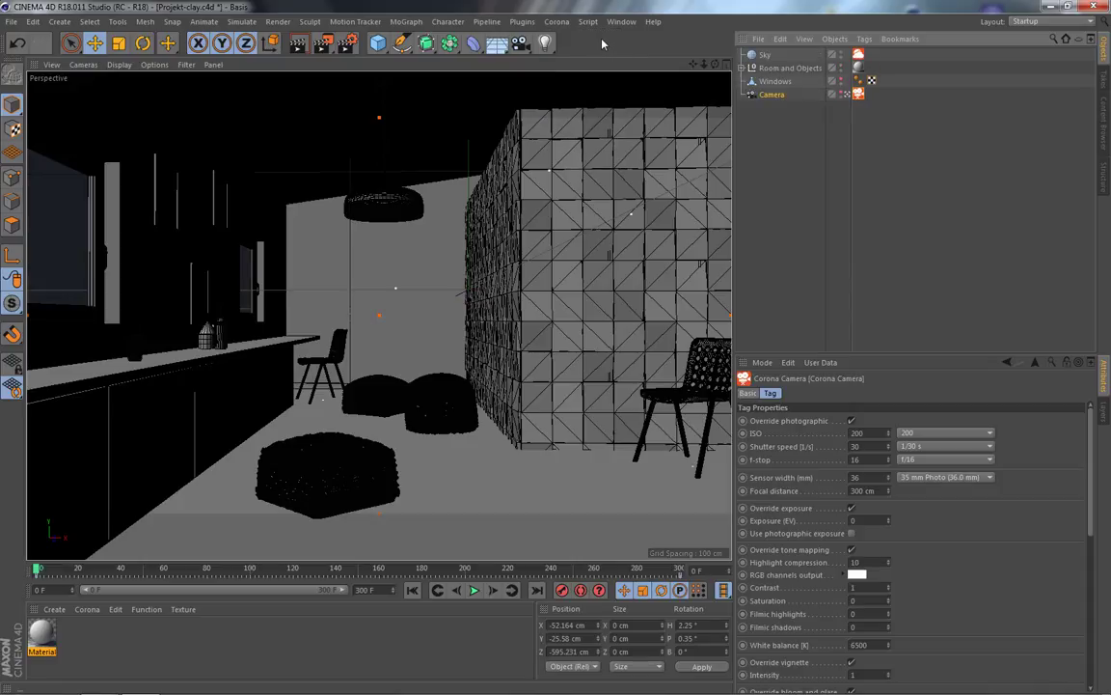
left_click(777, 124)
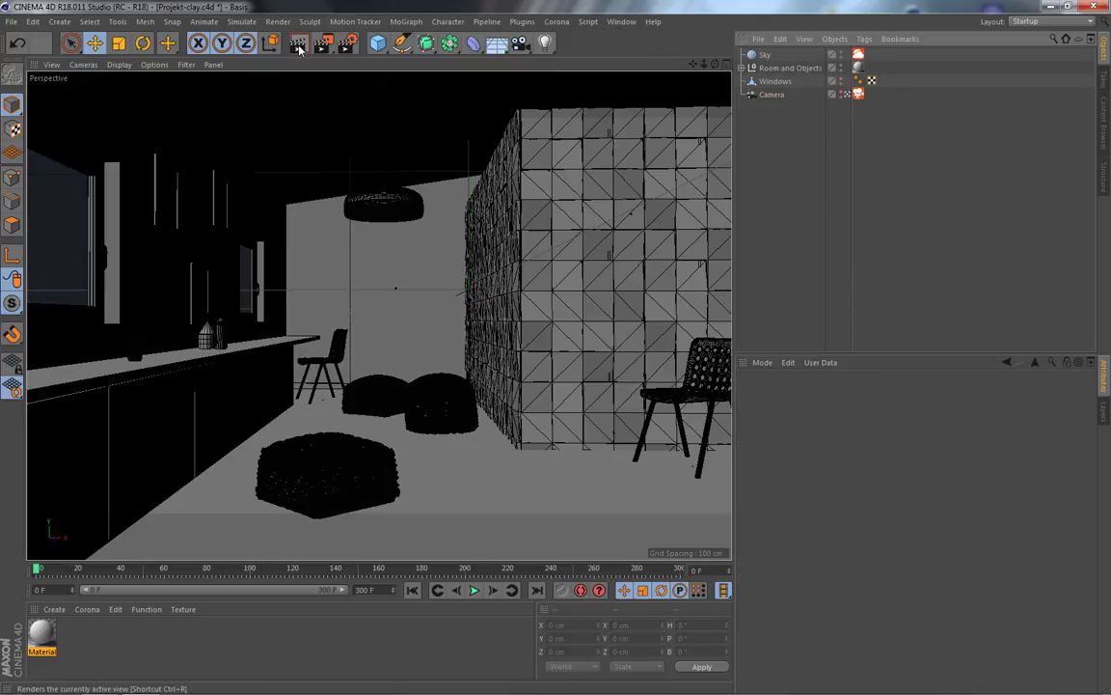
Create a Corona Portal material and assign it to the editor-hidden Windows object
left_click(92, 616)
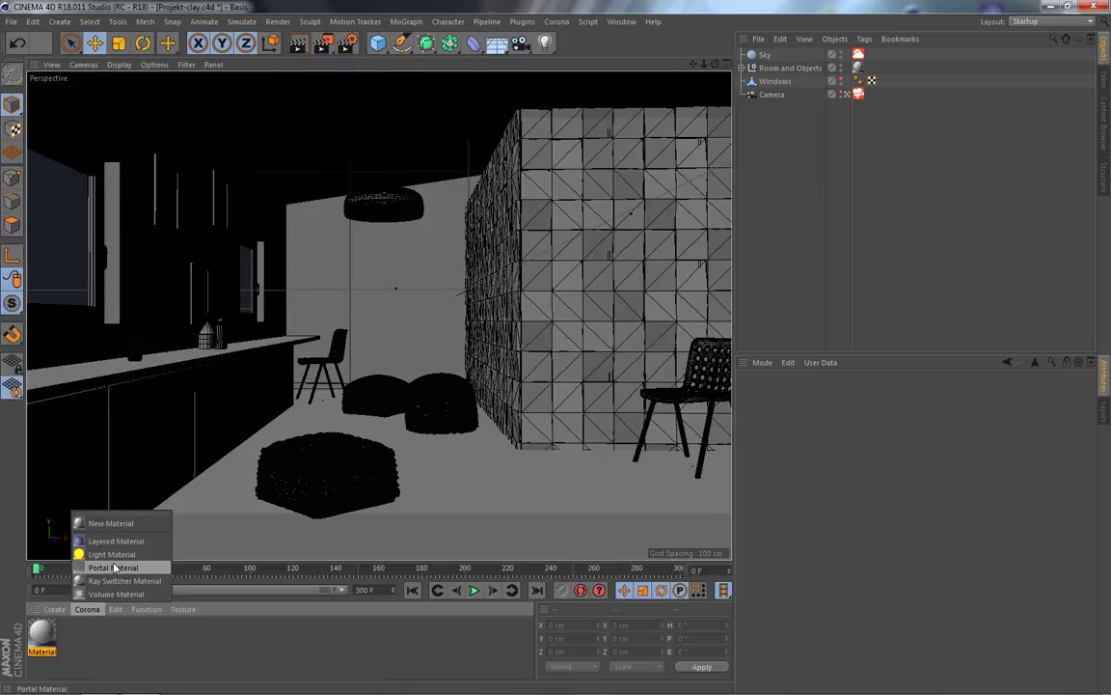
left_click(145, 568)
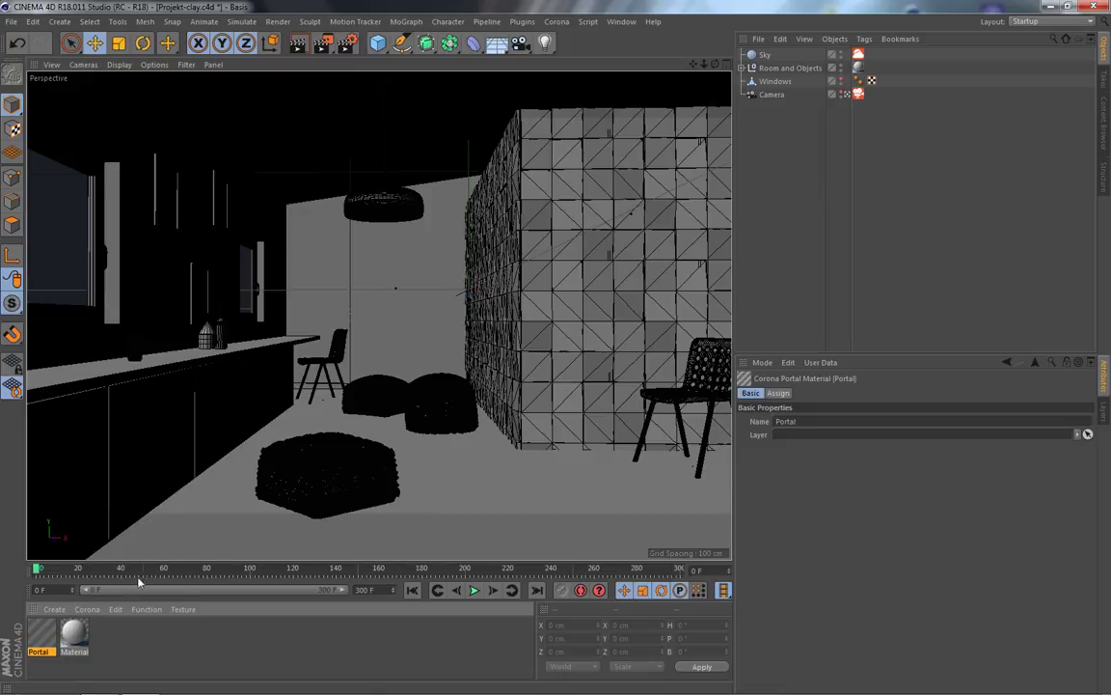
left_click(786, 81)
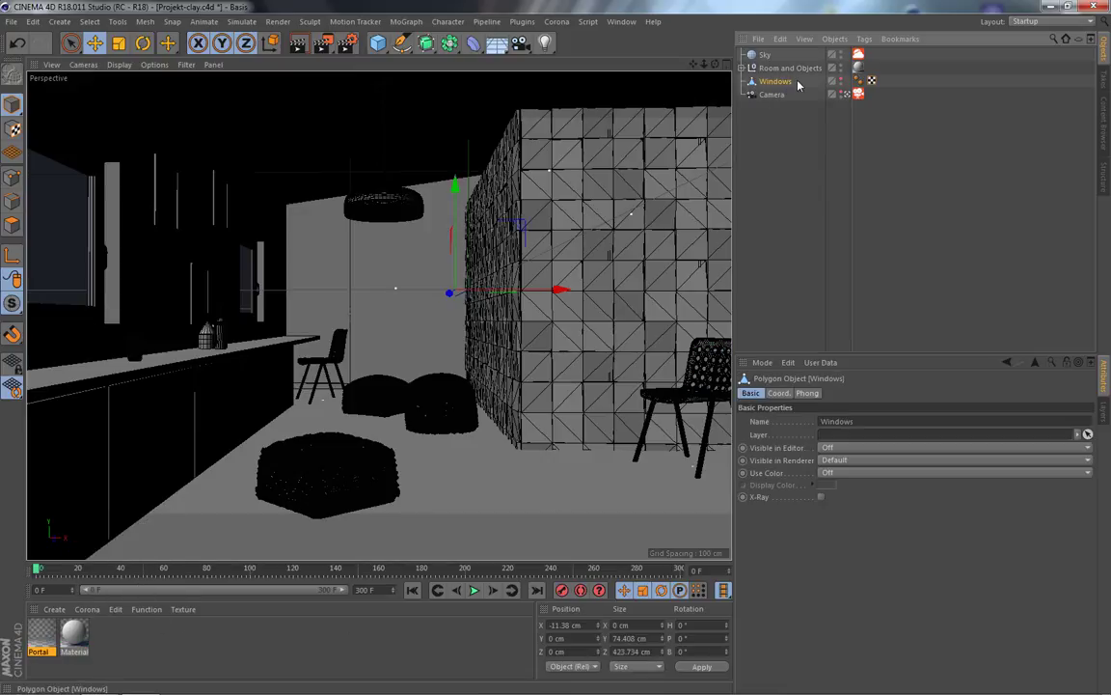
left_click(833, 81)
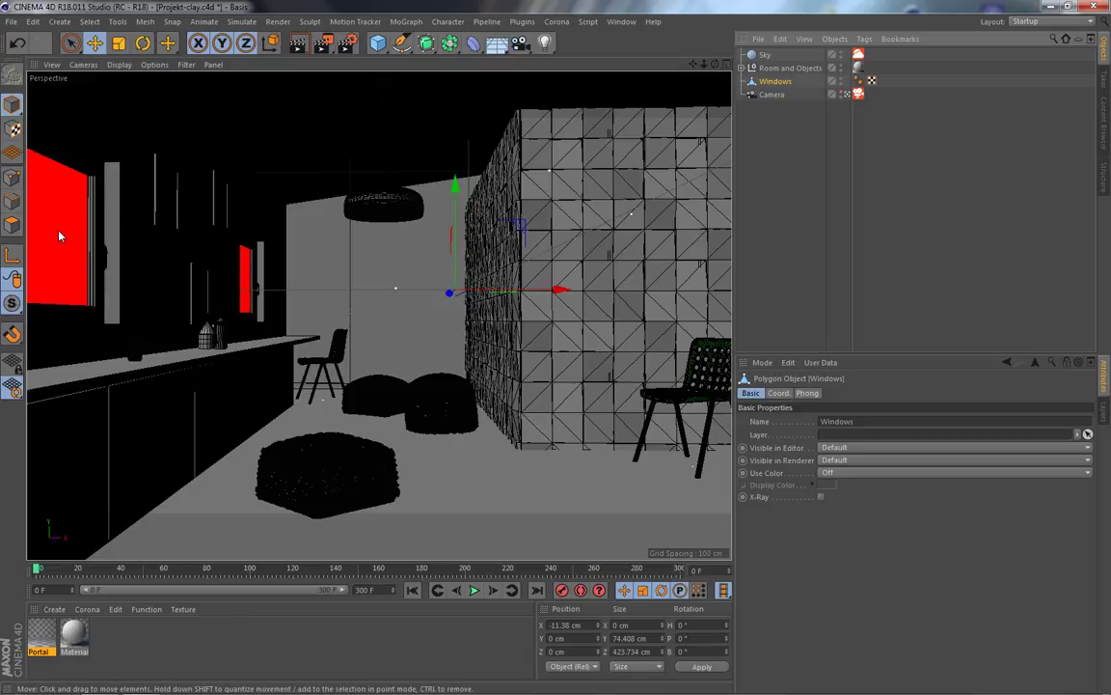
double_click(841, 81)
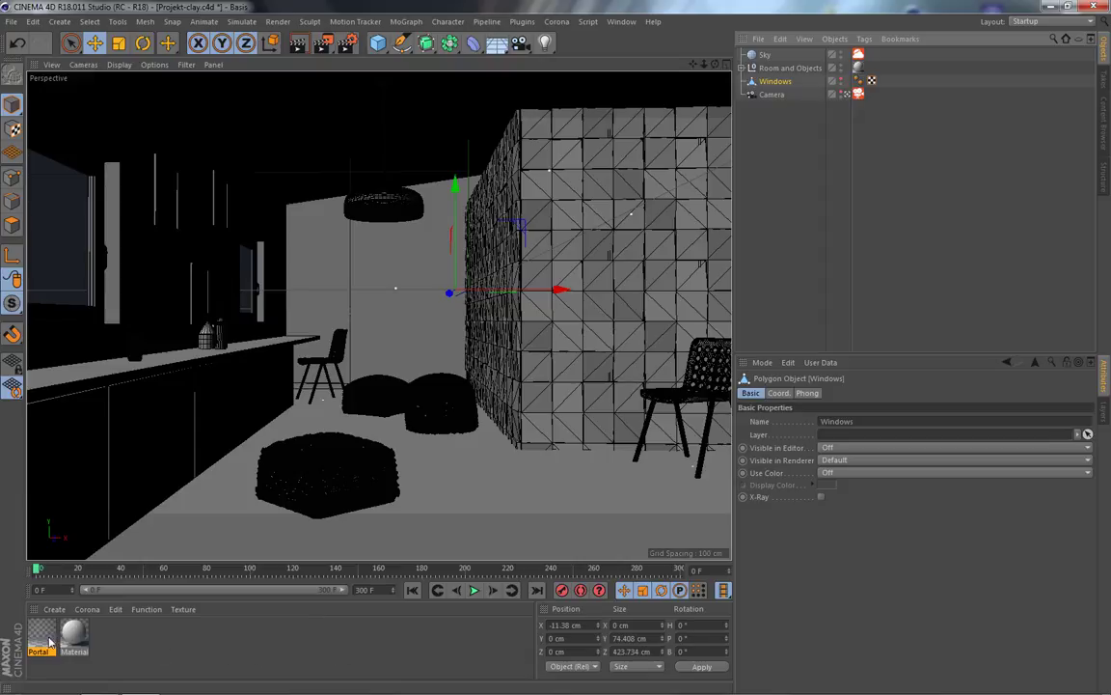
left_click_drag(543, 516, 775, 83)
left_click(780, 106)
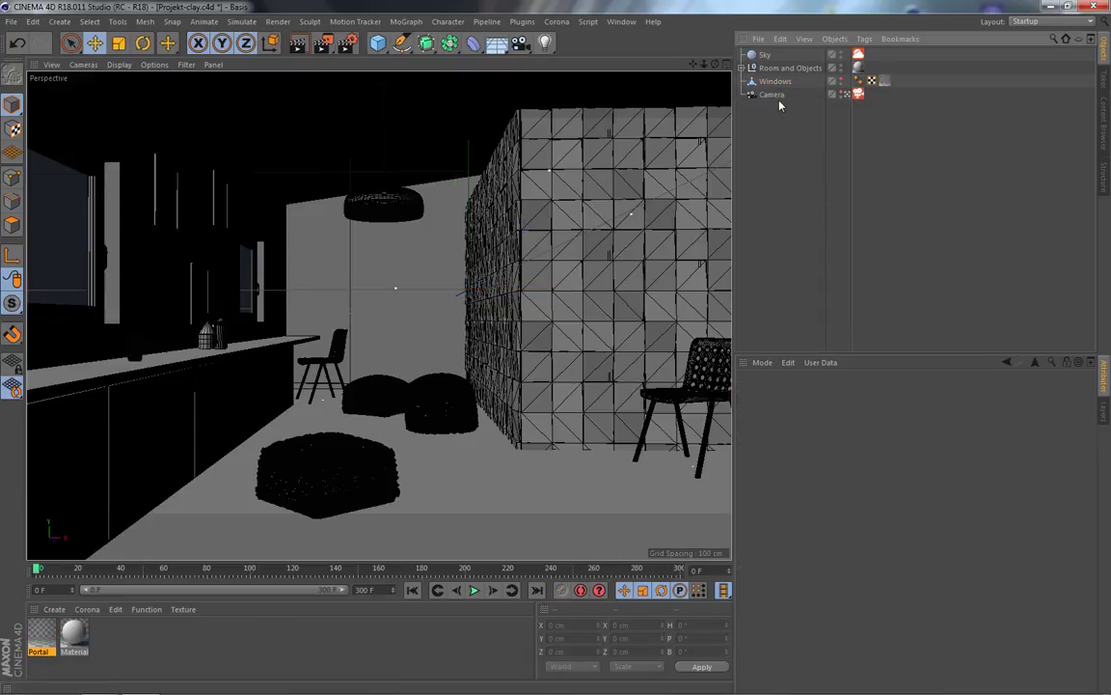
Start an interactive Corona render of the active view in the viewport
left_click(297, 44)
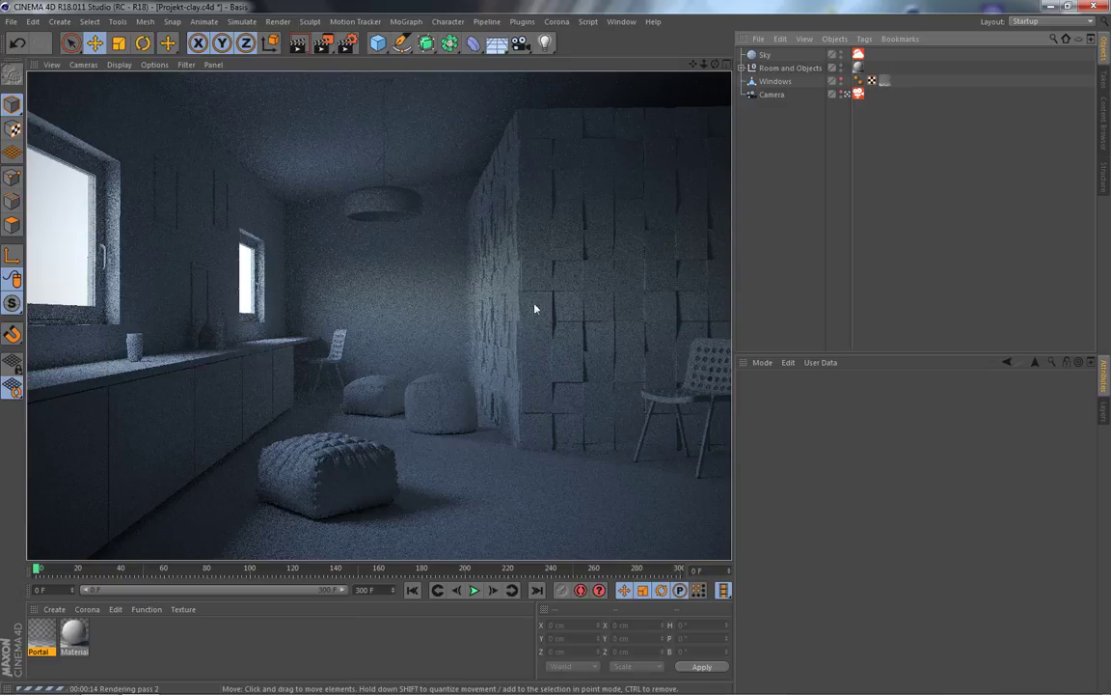
Switch the Corona Sky tag to Rawafake mode and make its zenith colour pure white
left_click(858, 55)
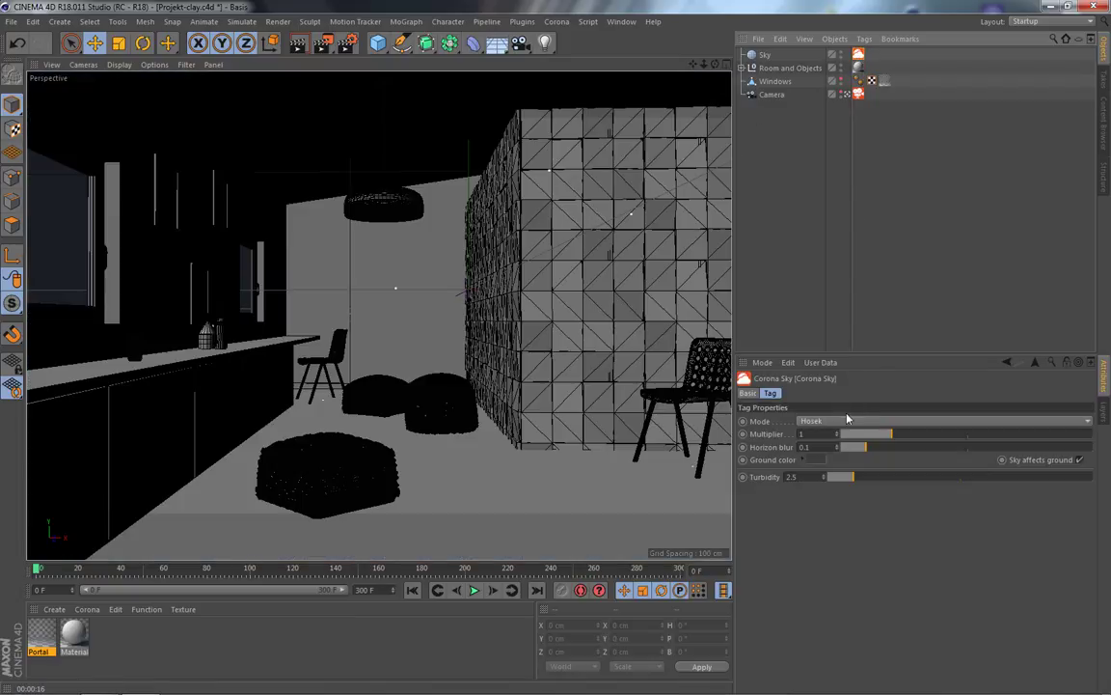
left_click(846, 422)
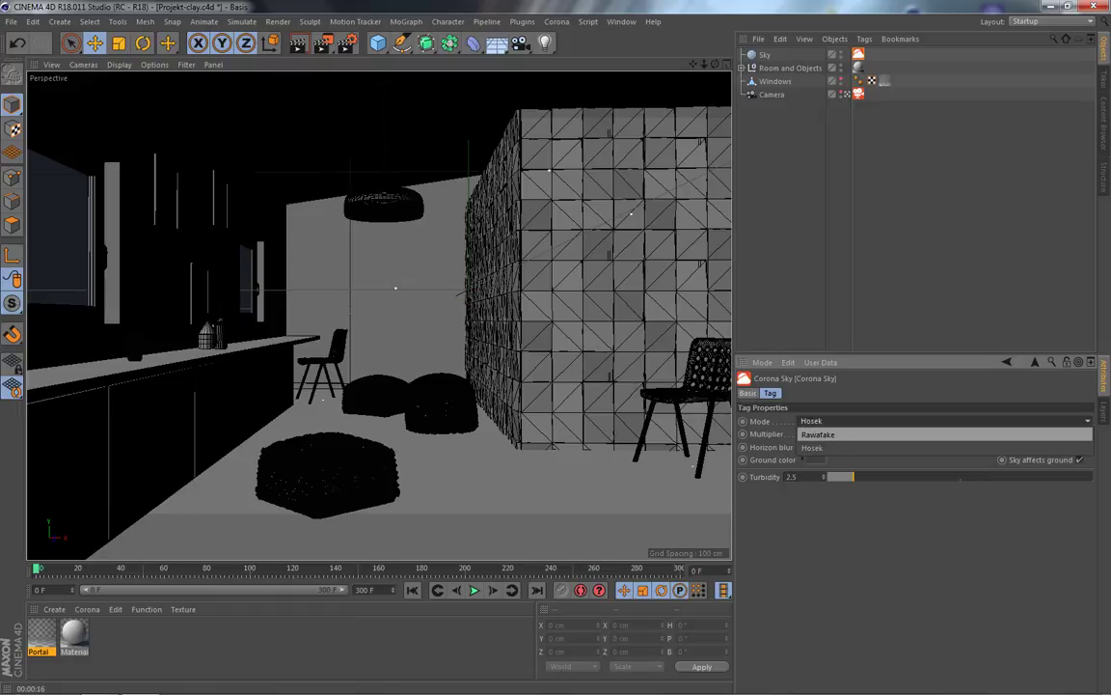
left_click(818, 434)
left_click(859, 434)
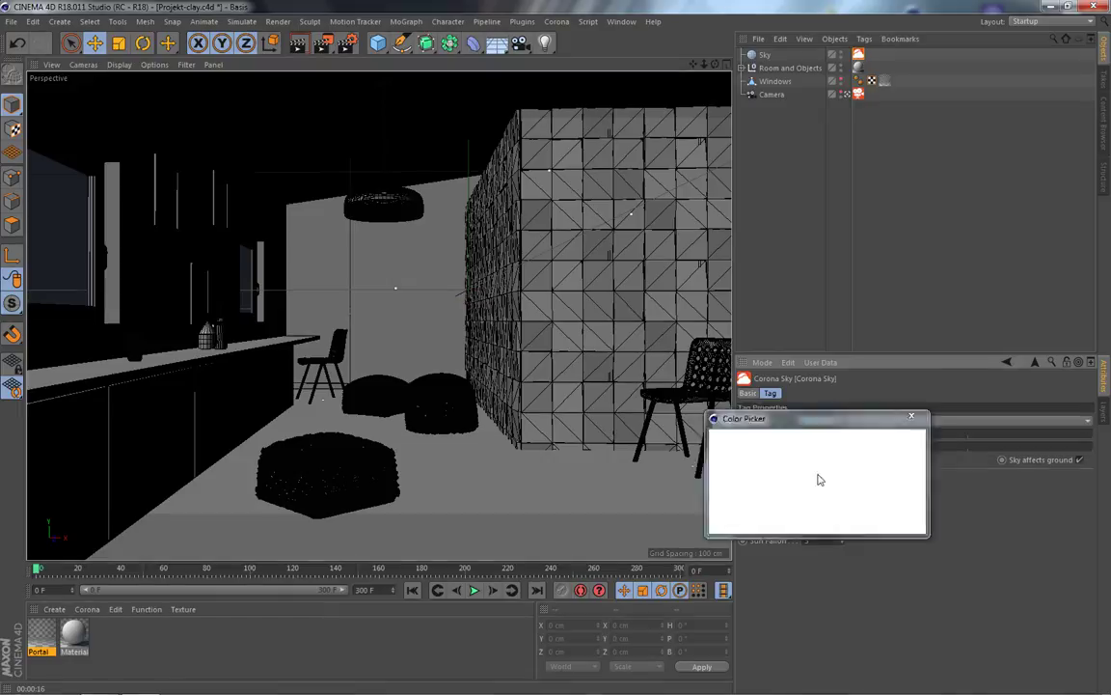
left_click_drag(818, 487, 768, 487)
left_click_drag(853, 500, 867, 513)
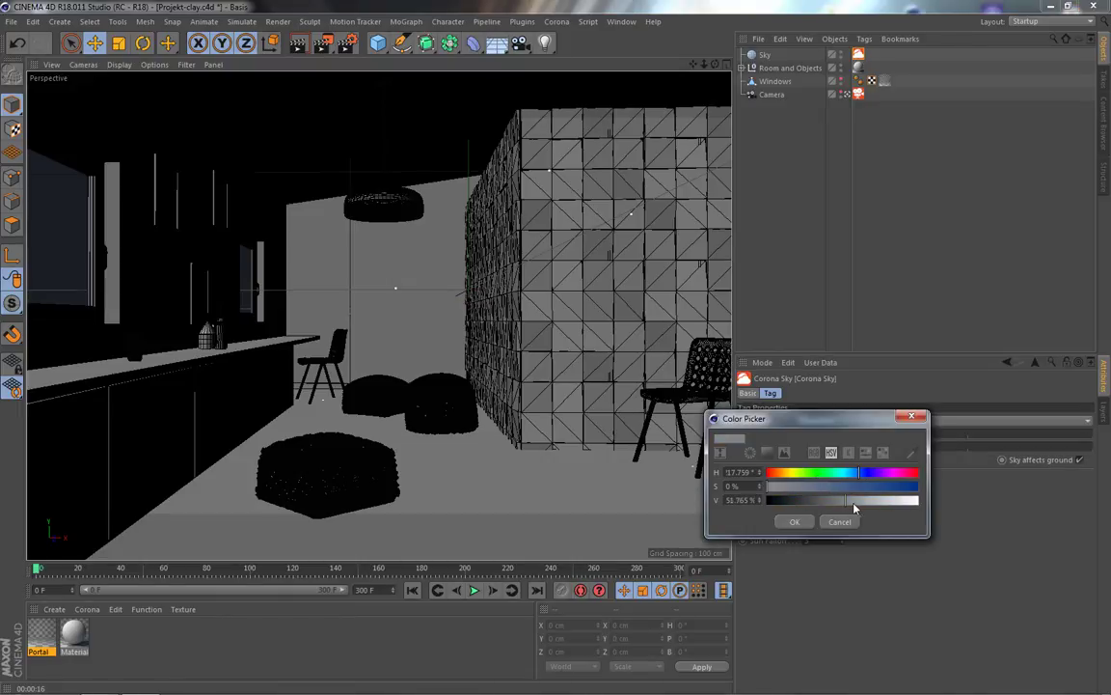
left_click(794, 521)
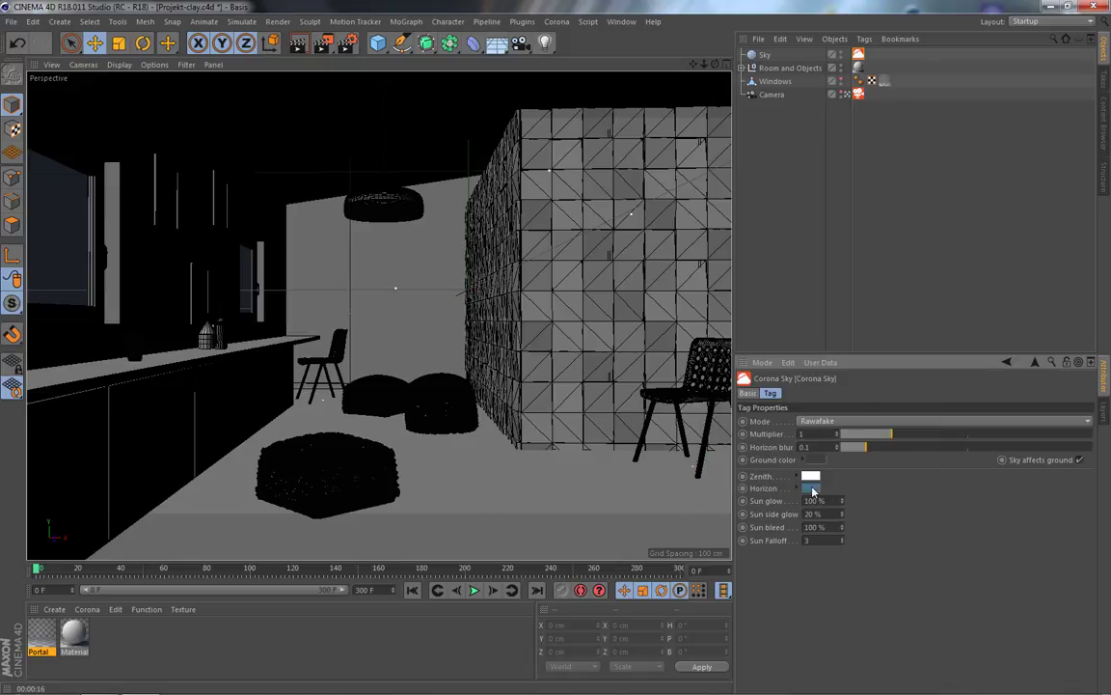
Make the sky's horizon colour pure white as well
left_click(813, 504)
left_click_drag(813, 498, 760, 498)
left_click_drag(843, 512, 914, 512)
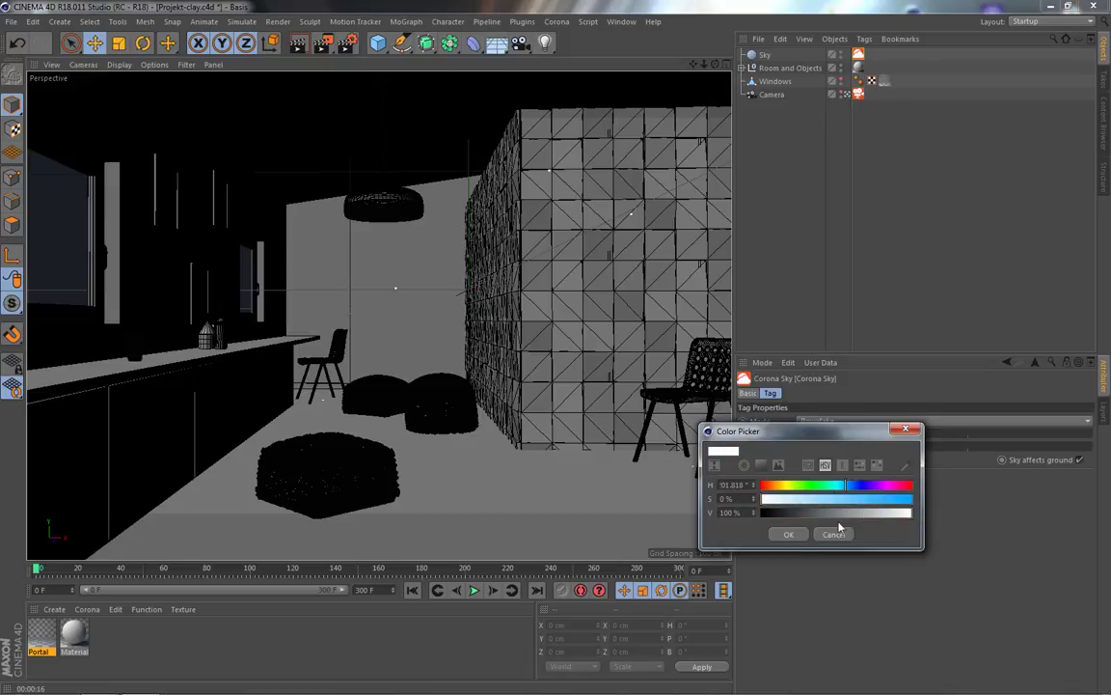
left_click(786, 535)
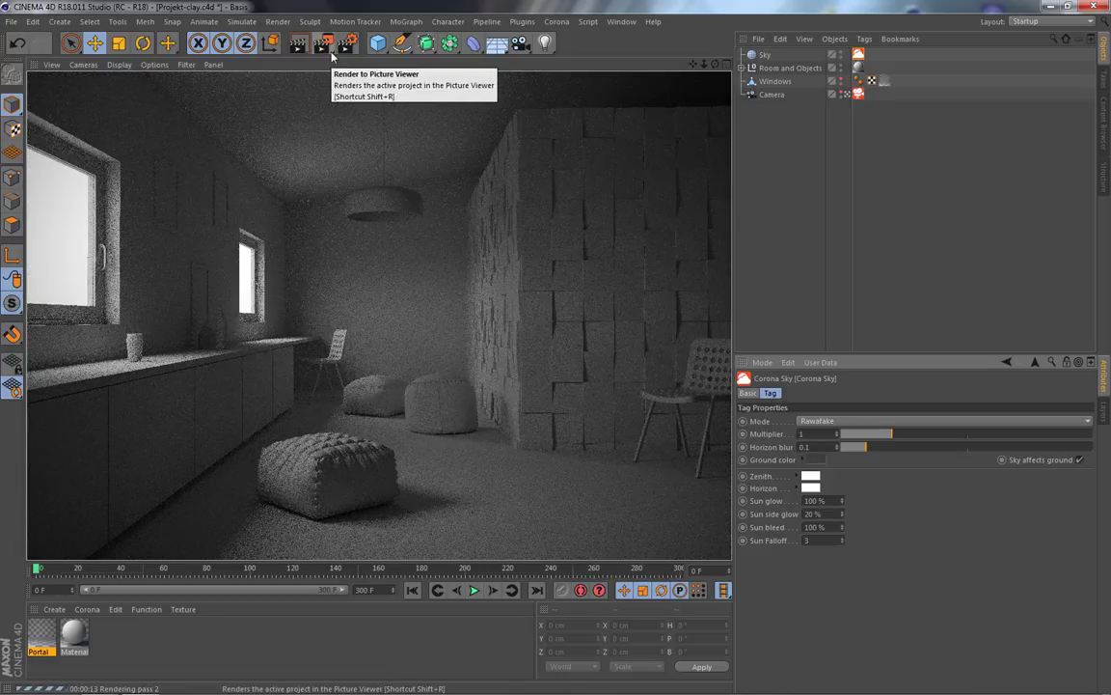
Render the room to the Picture Viewer, then move its window and enlarge it
left_click(332, 55)
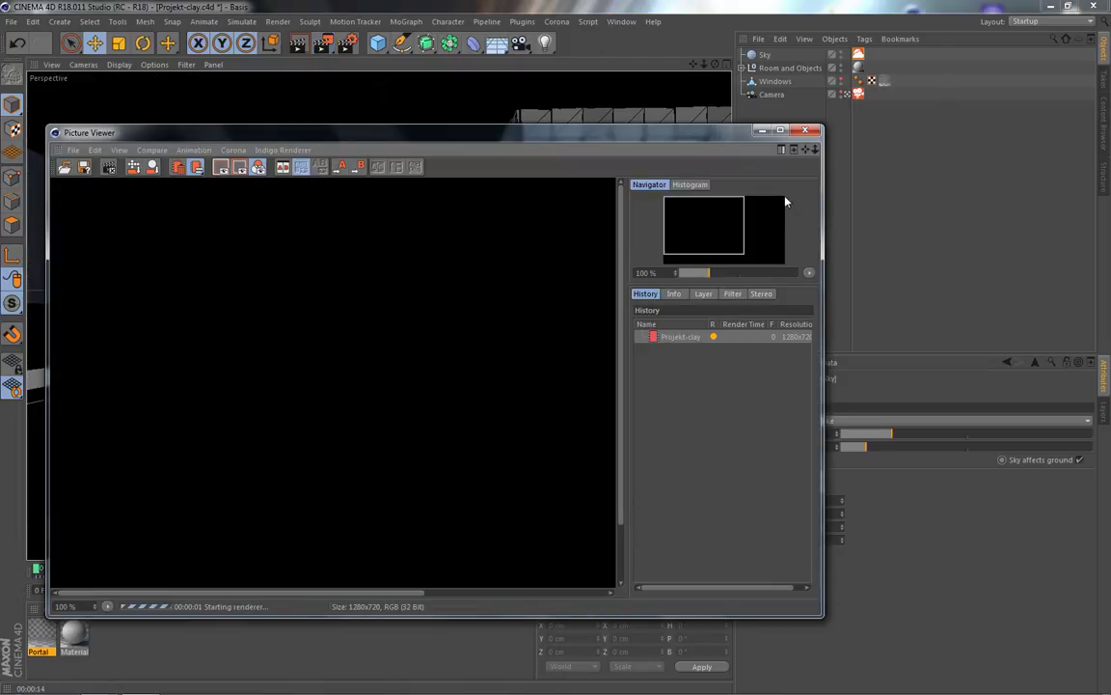
left_click_drag(723, 128, 691, 36)
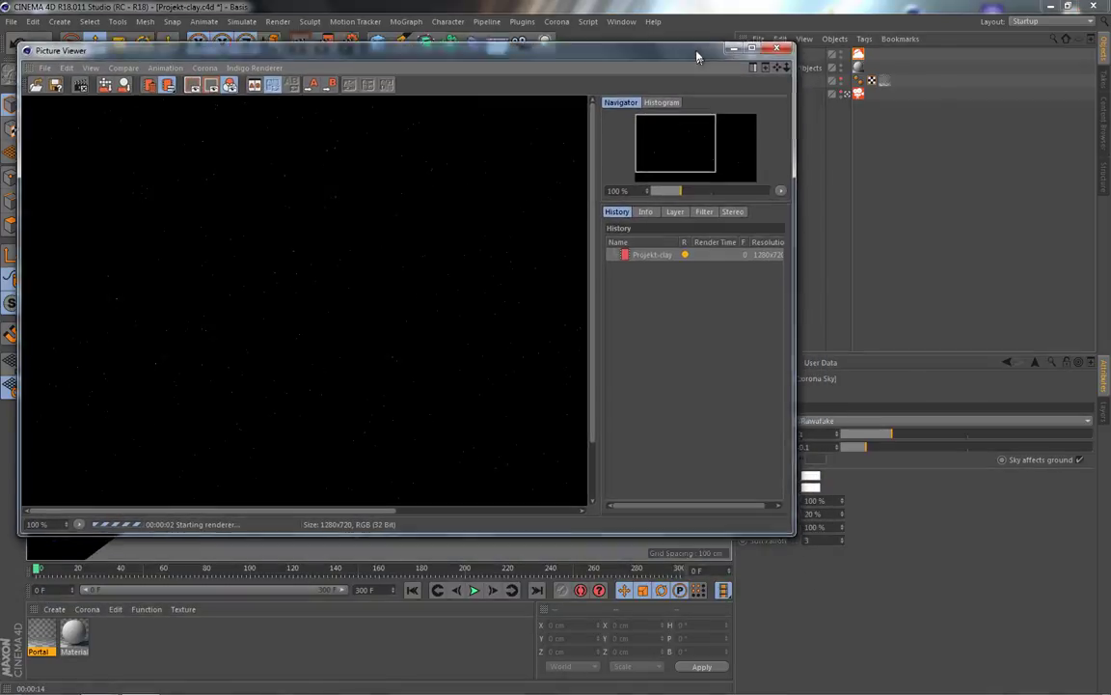
mouse_move(790, 525)
left_mouse_down()
mouse_move(993, 608)
mouse_move(1078, 596)
left_mouse_up()
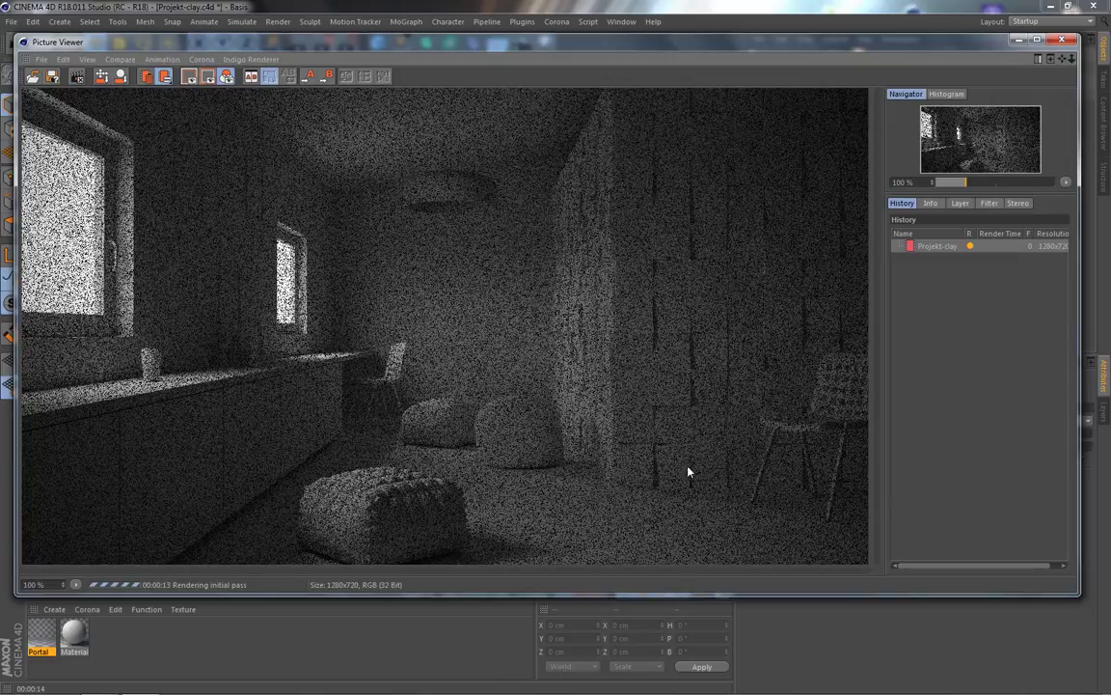
left_click(200, 59)
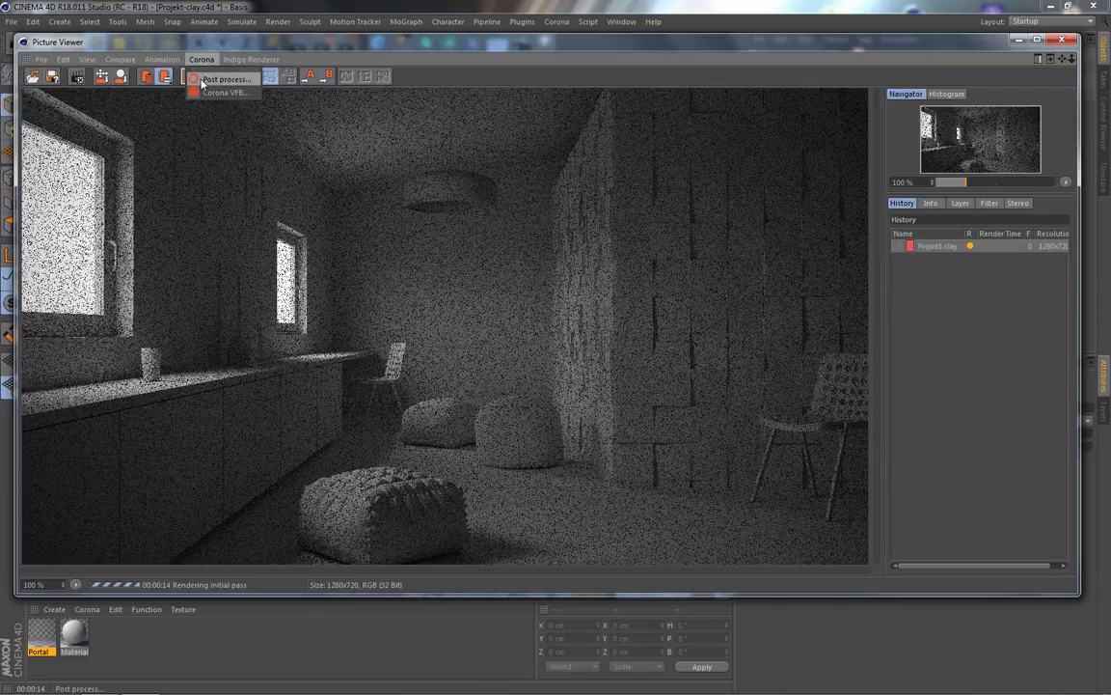
Open Corona post-processing beside the render and set Highlight compress to 10
left_click(200, 80)
mouse_move(181, 15)
left_mouse_down()
mouse_move(652, 41)
mouse_move(959, 127)
left_mouse_up()
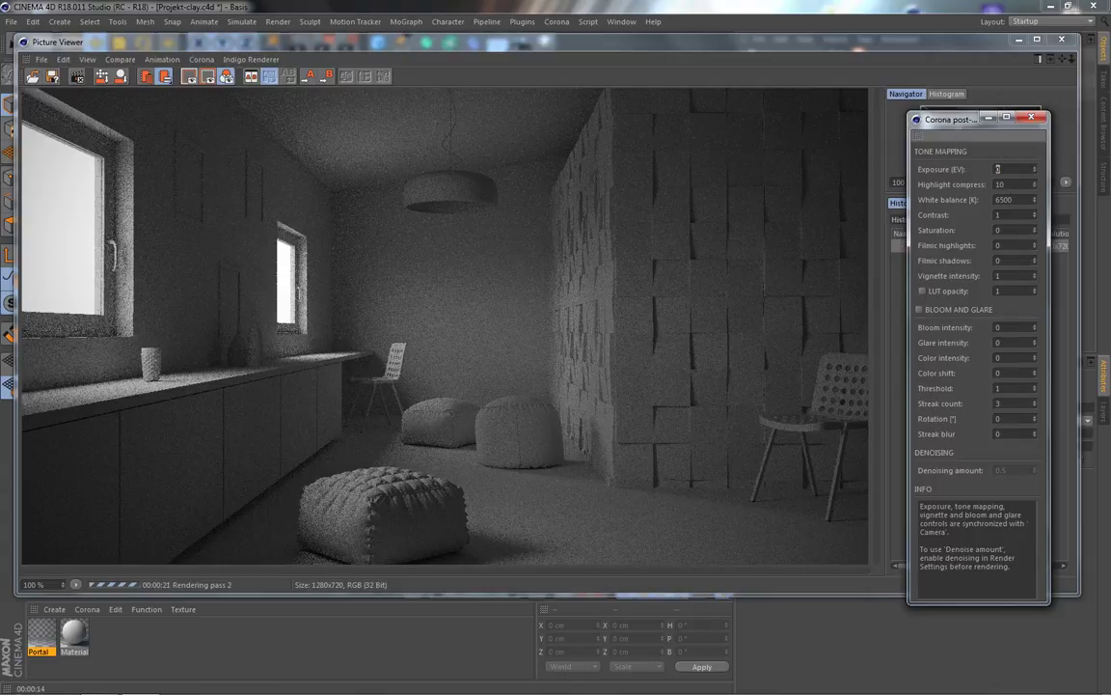
left_click(1000, 185)
type("1")
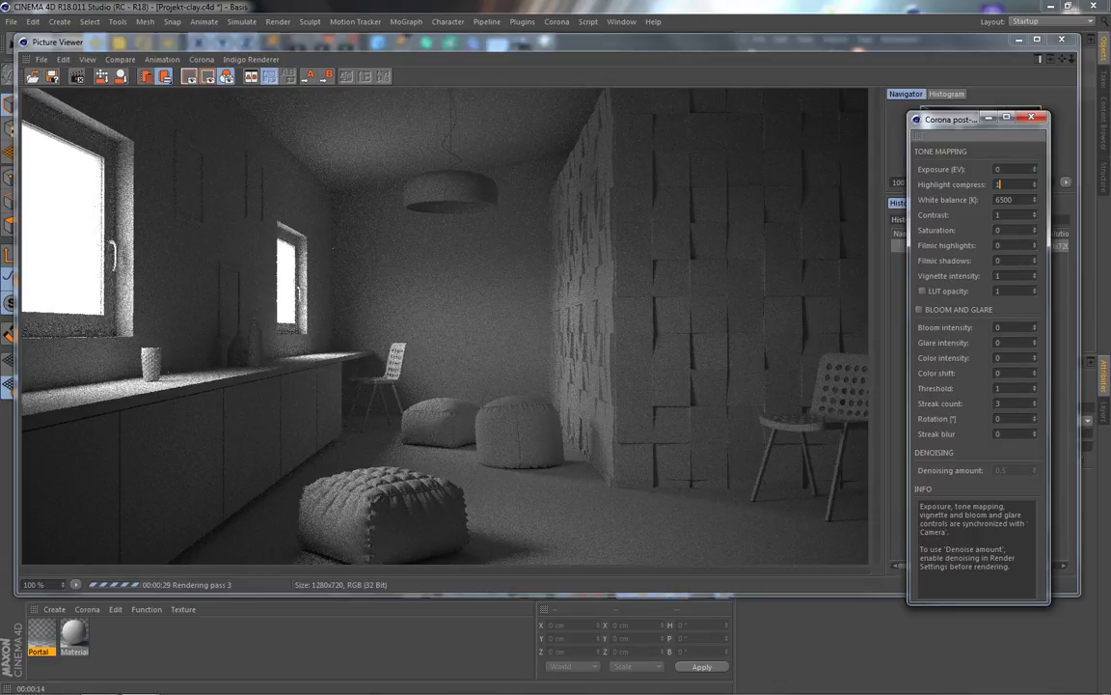
type("0")
key("Return")
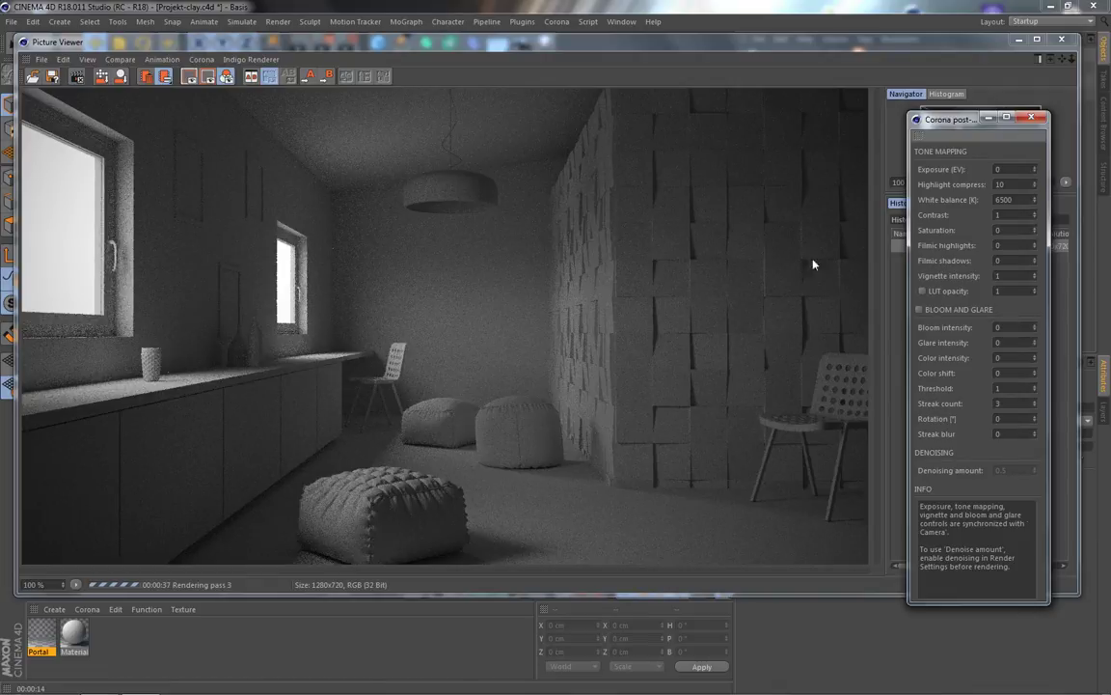
Set Exposure to 2 EV after trying 3, and adjust the Vignette intensity
left_click_drag(999, 169, 929, 171)
type("3")
key("Return")
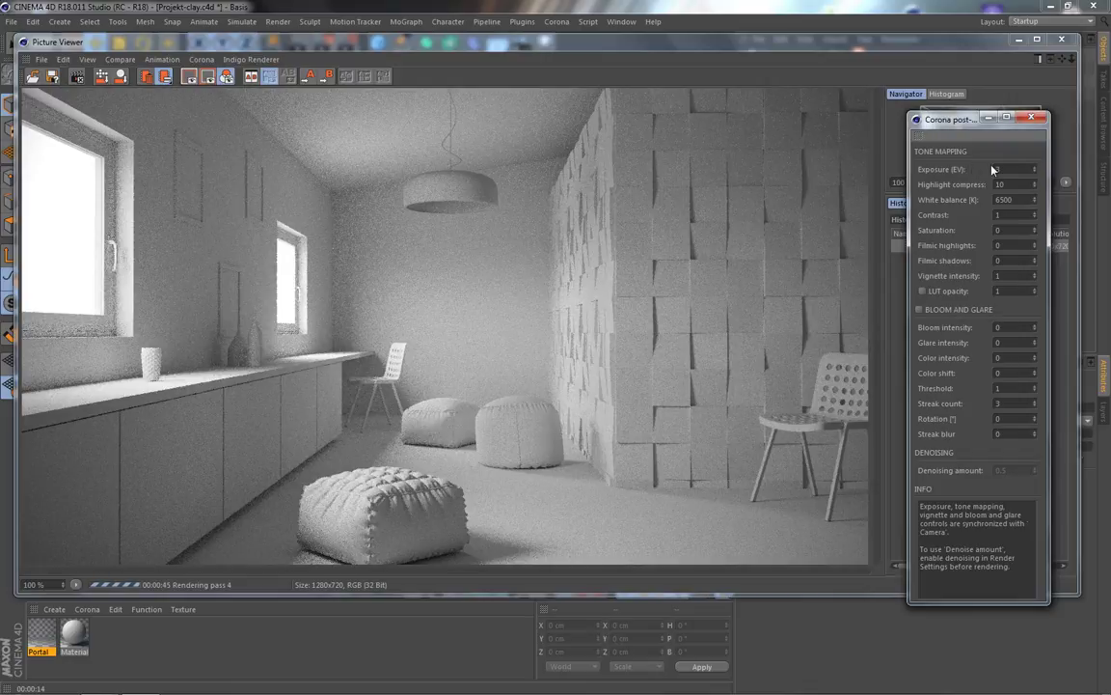
left_click_drag(999, 169, 938, 176)
type("2")
key("Return")
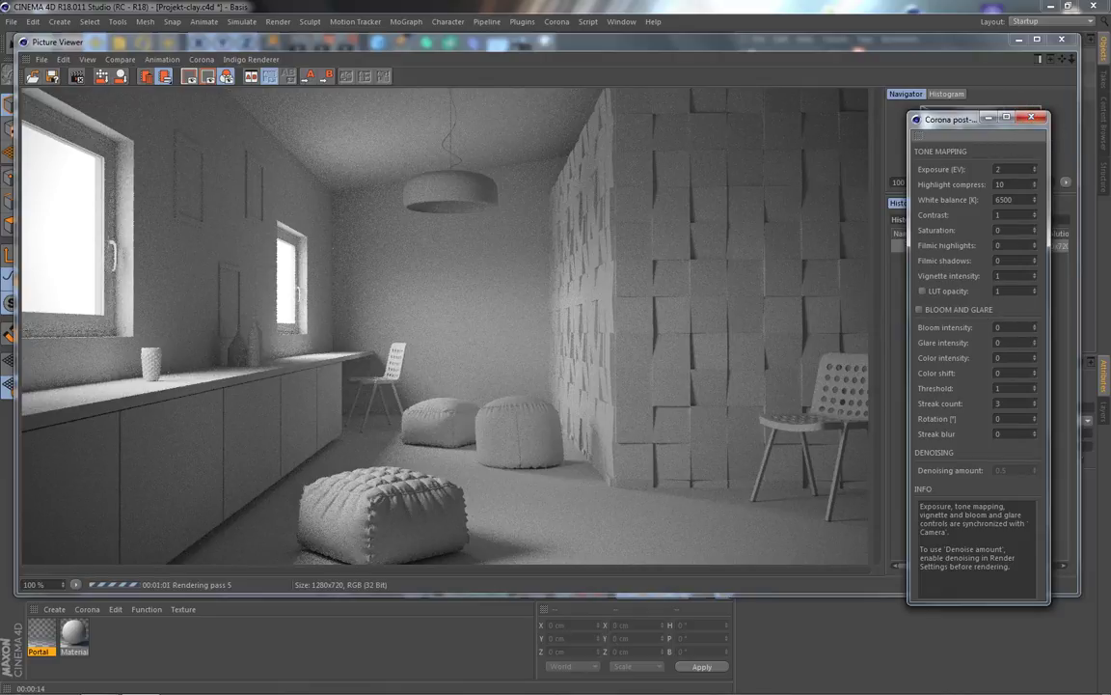
type("0")
key("Return")
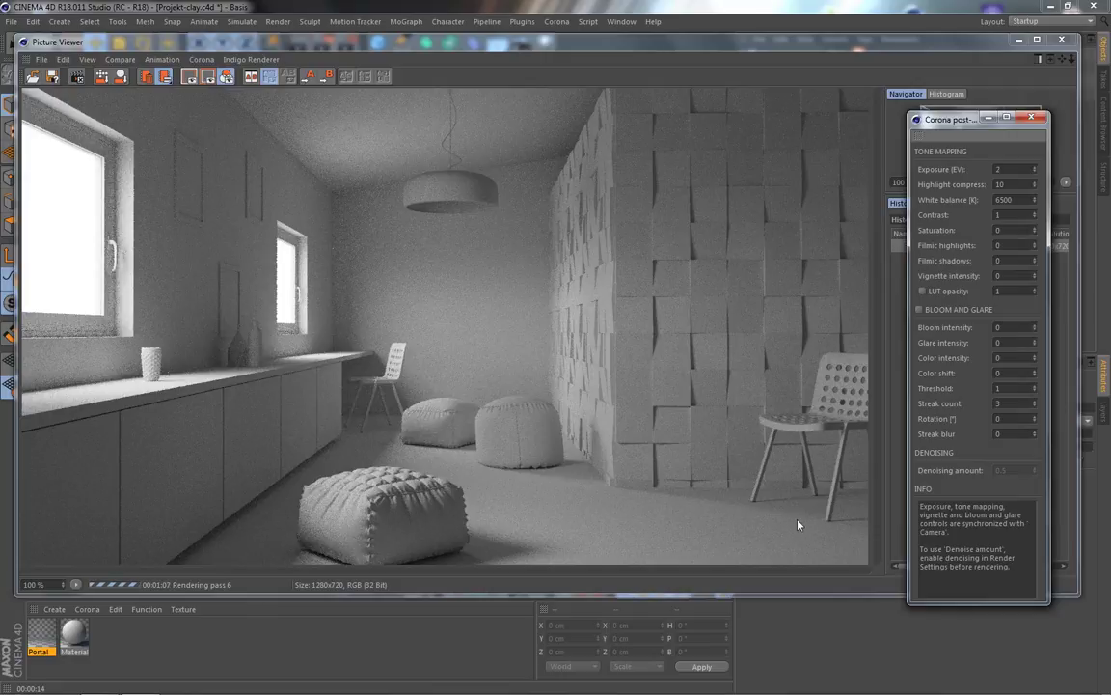
Close post-processing, stop the finished render, and close the Picture Viewer
left_click(1030, 119)
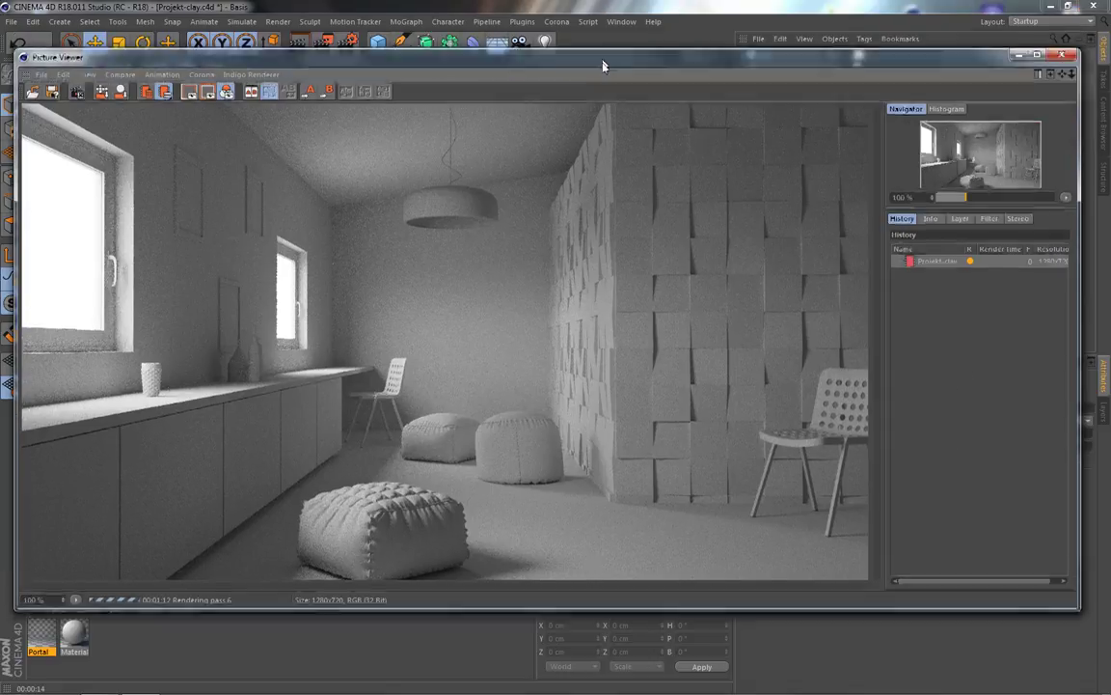
left_click_drag(540, 41, 543, 44)
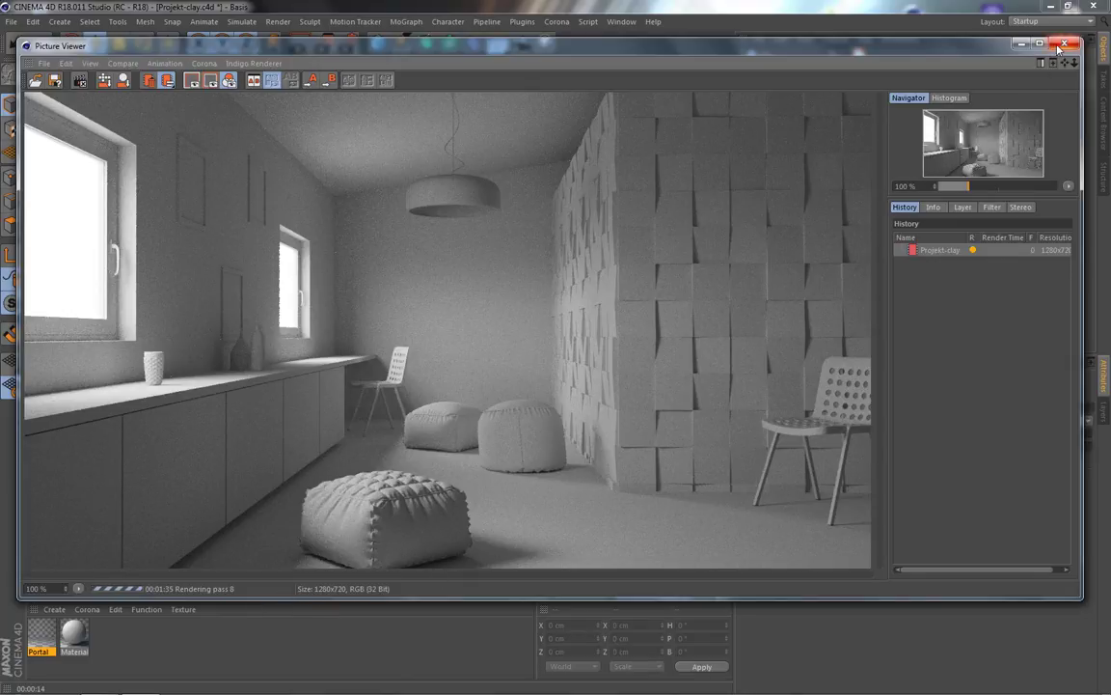
left_click(42, 63)
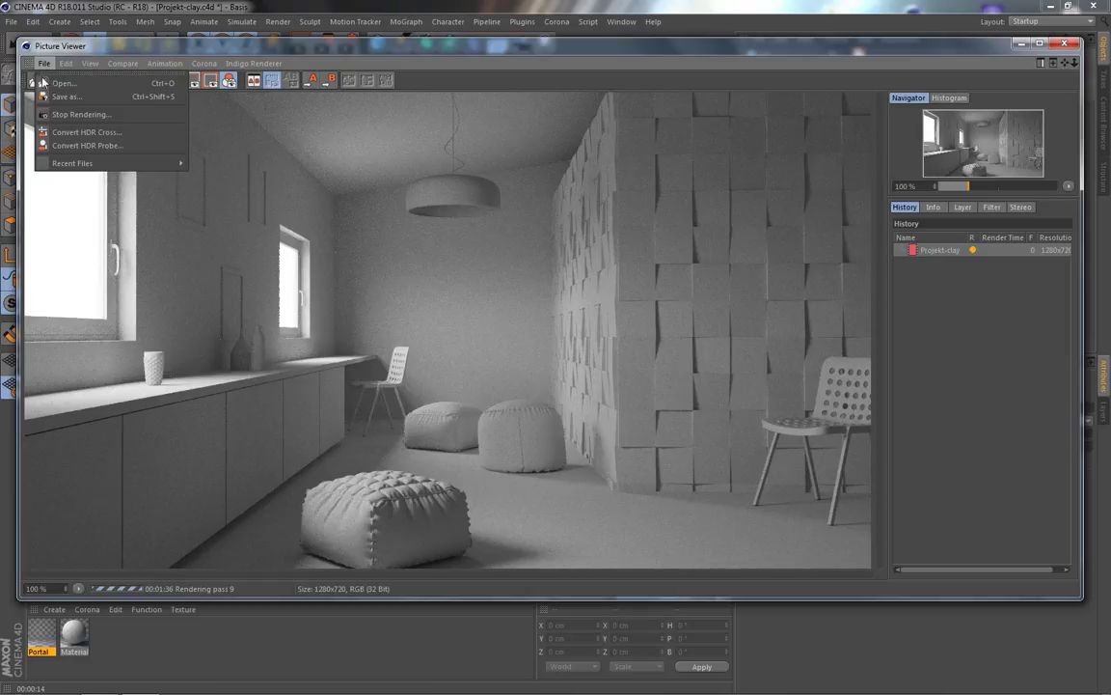
left_click(48, 113)
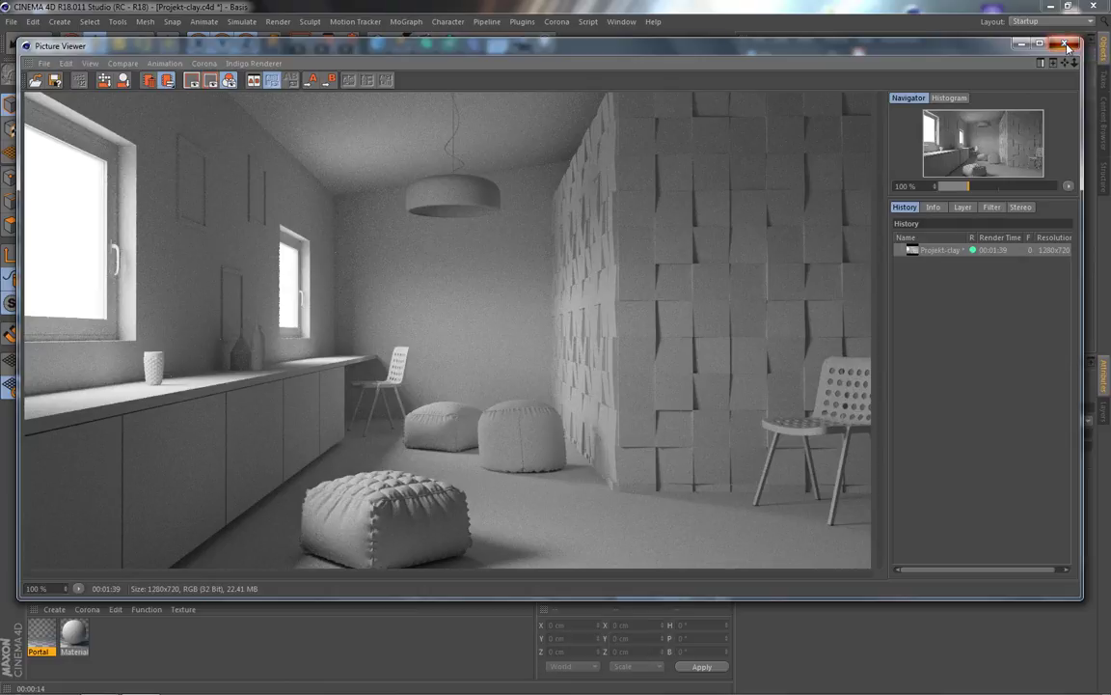
left_click(1067, 46)
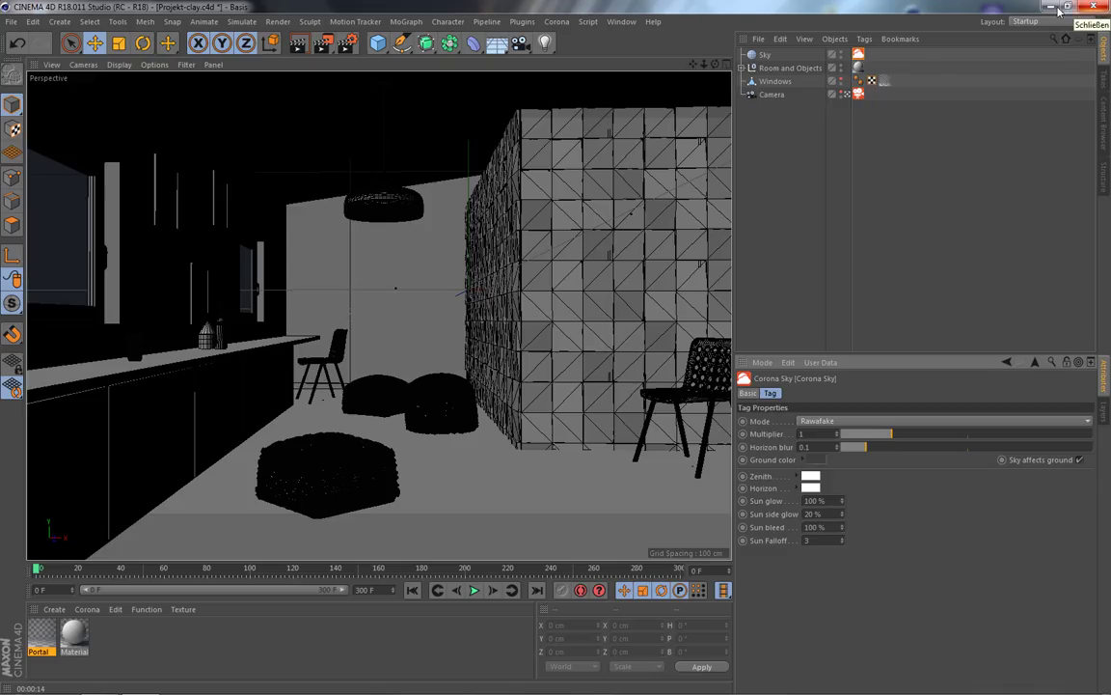
Add a Corona Sun object from the Corona menu
left_click(566, 27)
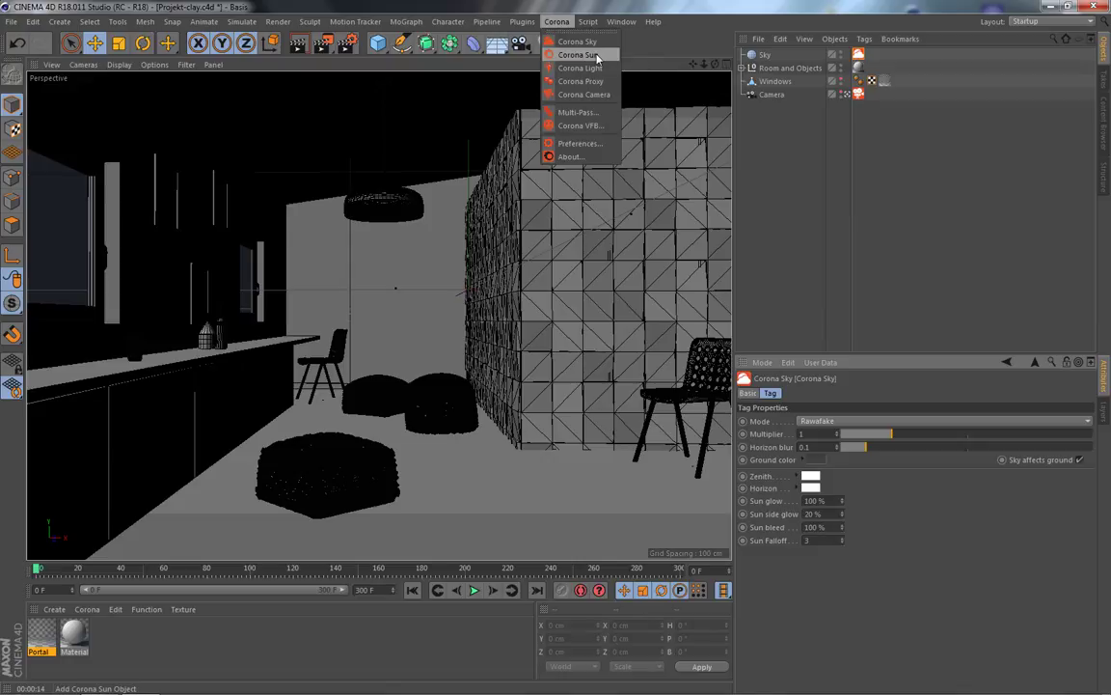
left_click(579, 55)
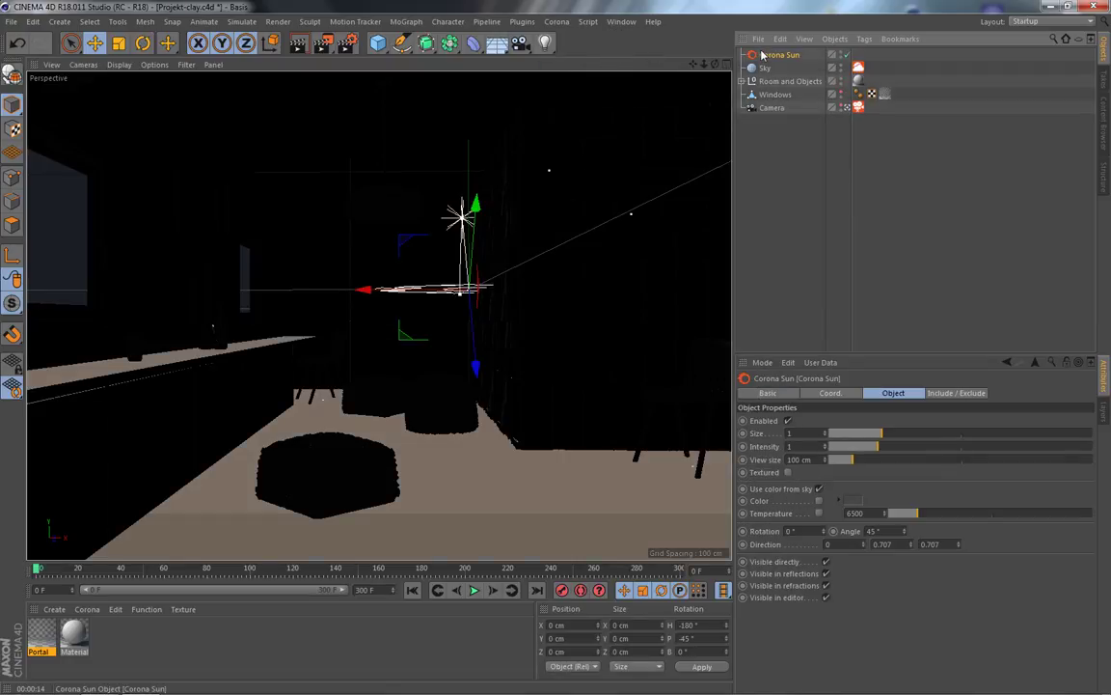
Rotate the Corona Sun to a new heading and tilt, and move it down near the back chair
left_click(143, 45)
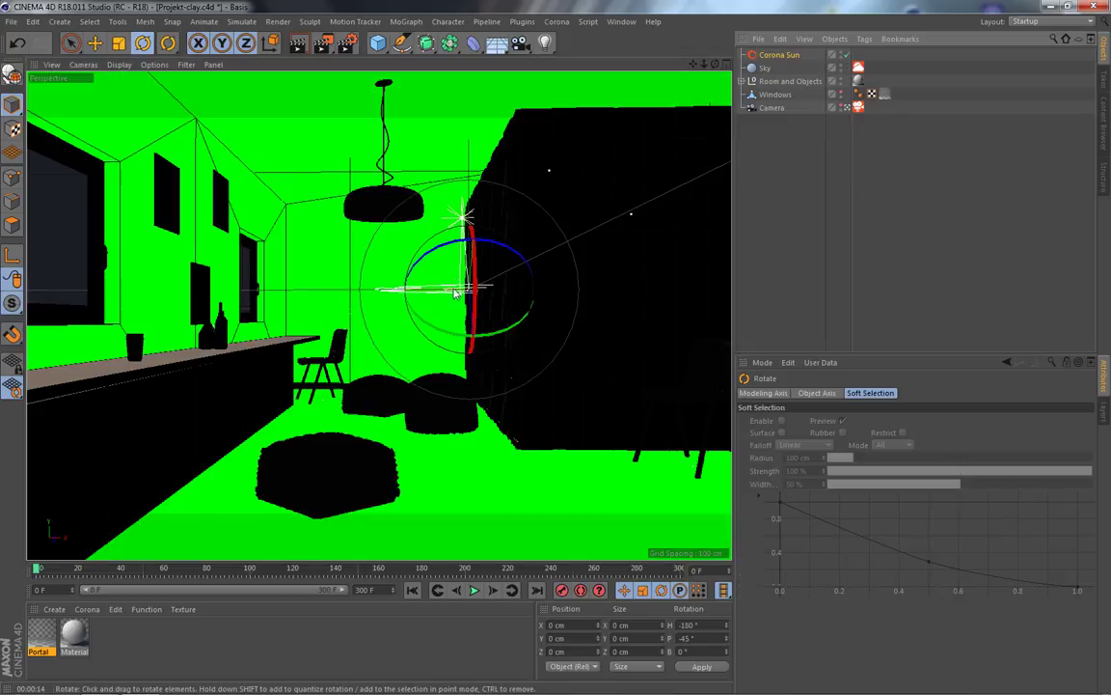
mouse_move(442, 305)
left_mouse_down()
mouse_move(536, 311)
mouse_move(566, 298)
left_mouse_up()
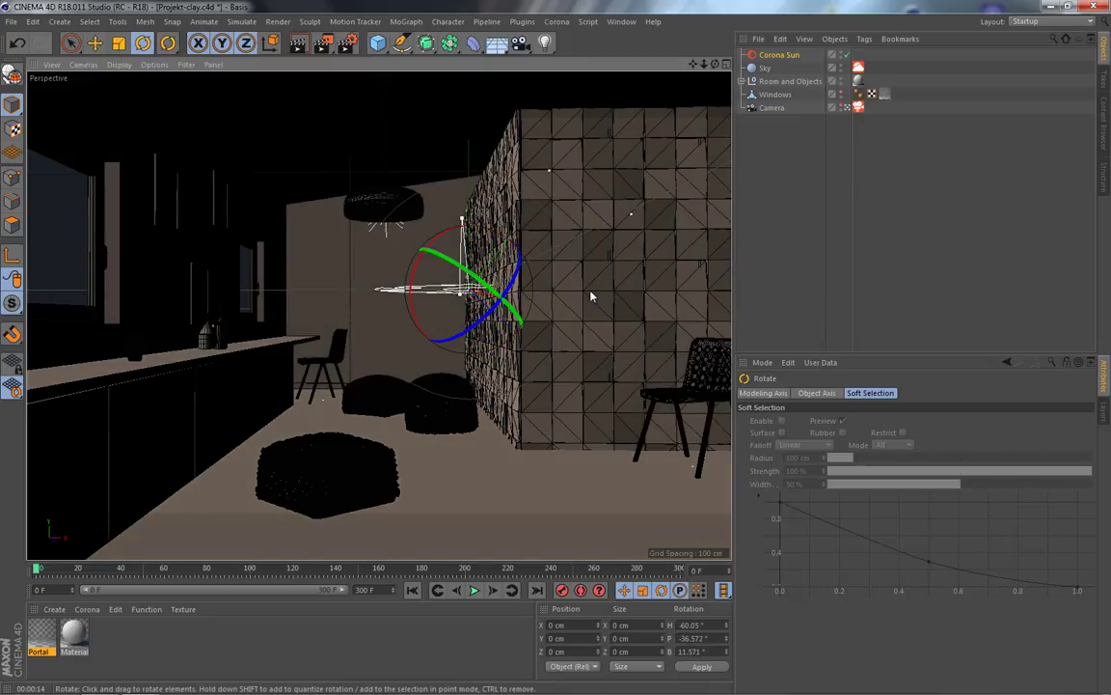
left_click_drag(493, 359, 464, 360)
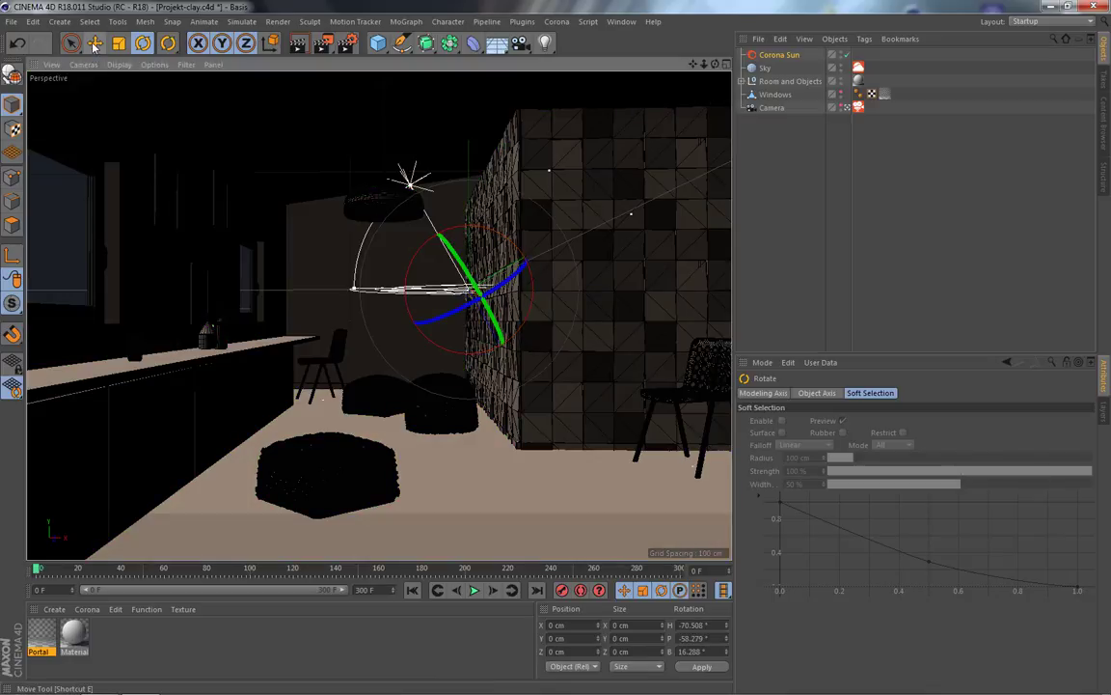
key("e")
left_click_drag(411, 314, 358, 412)
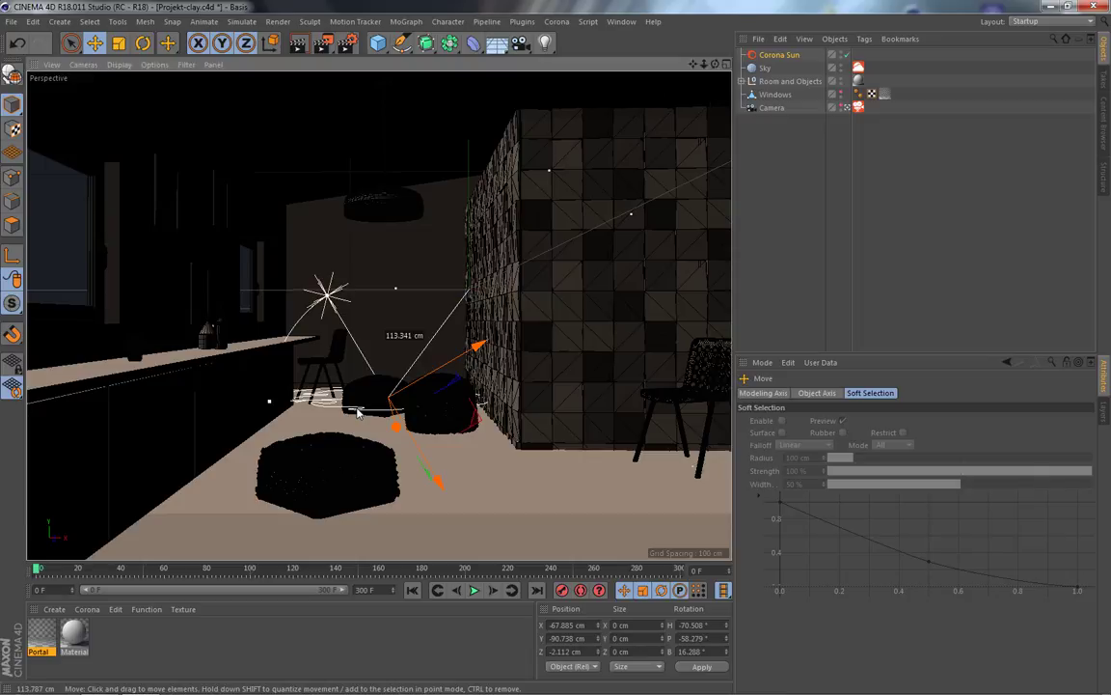
key("r")
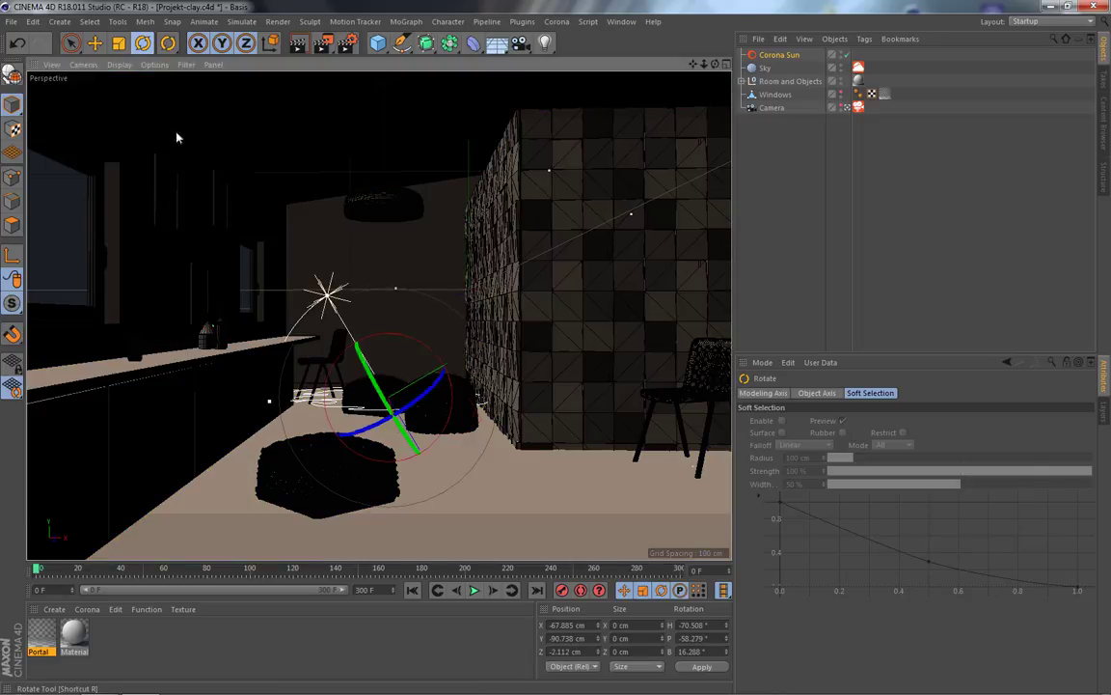
left_click_drag(424, 365, 595, 276)
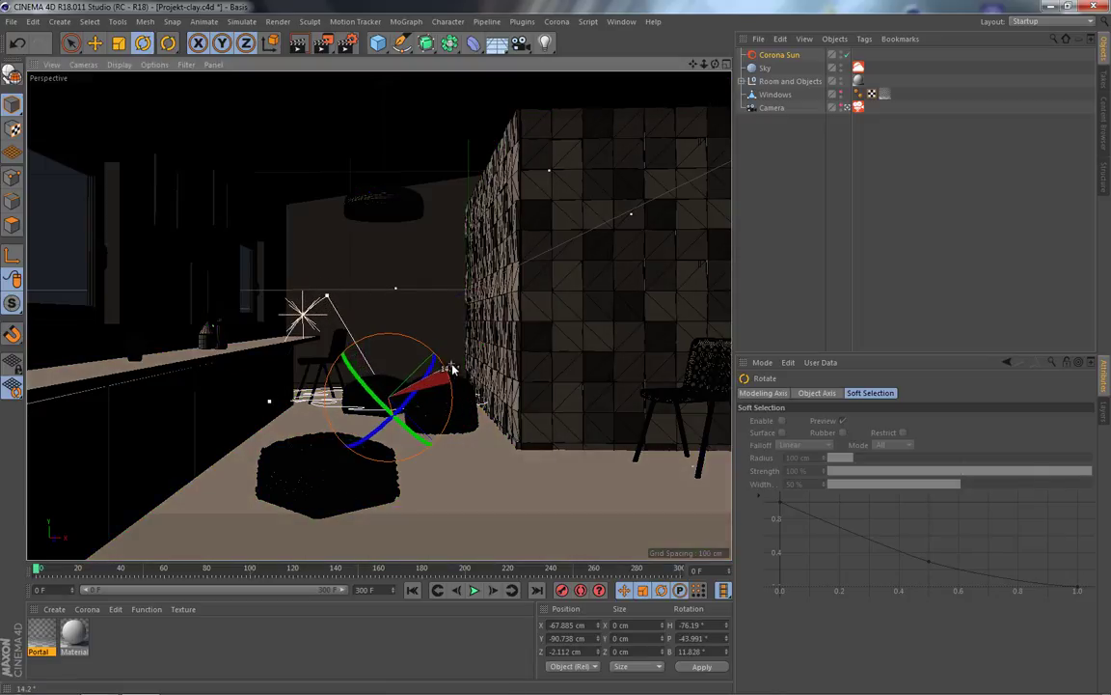
Lower the Corona Sun intensity to 0.1 and preview the lit room with Render View
left_click(778, 55)
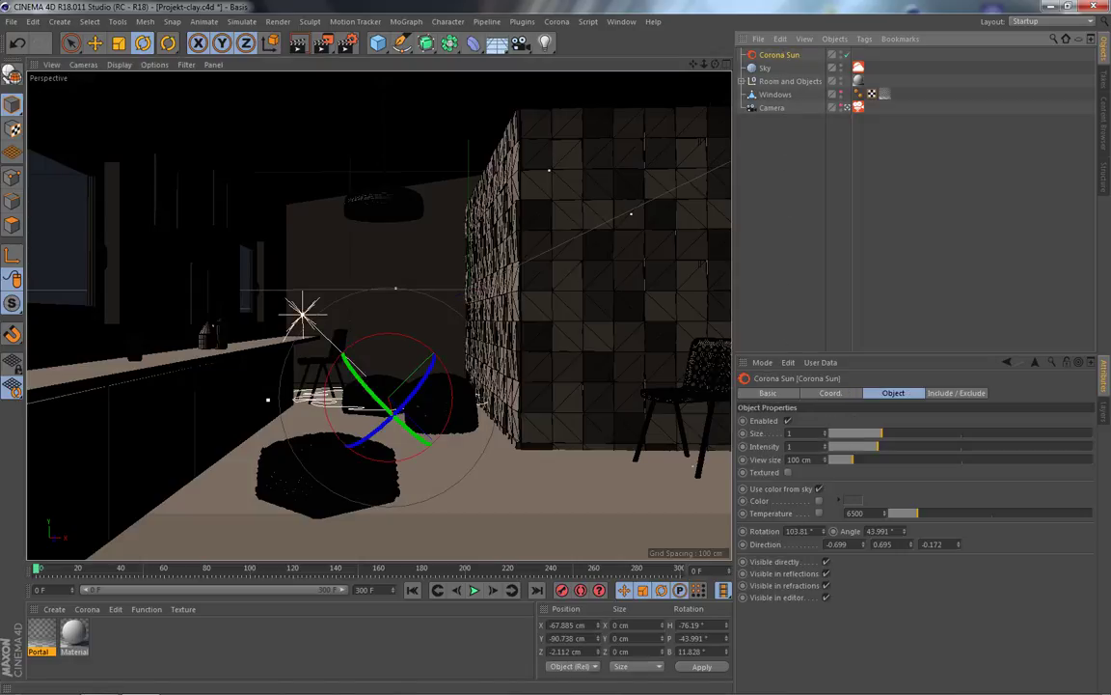
left_click(790, 445)
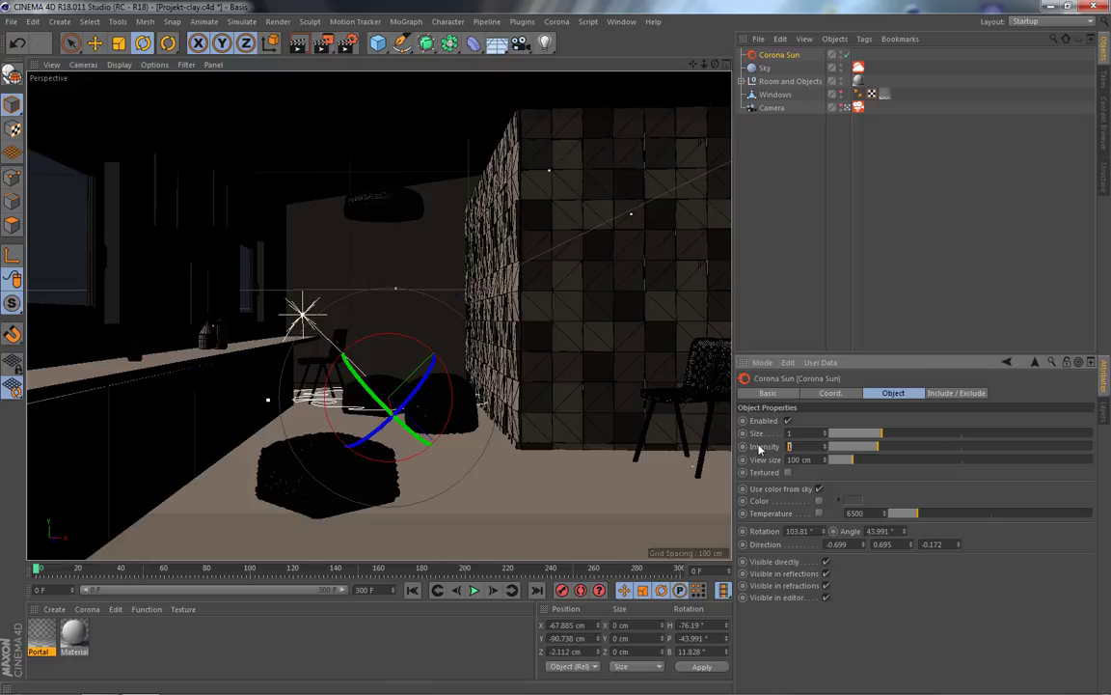
type("0.")
key("Return")
left_click(298, 49)
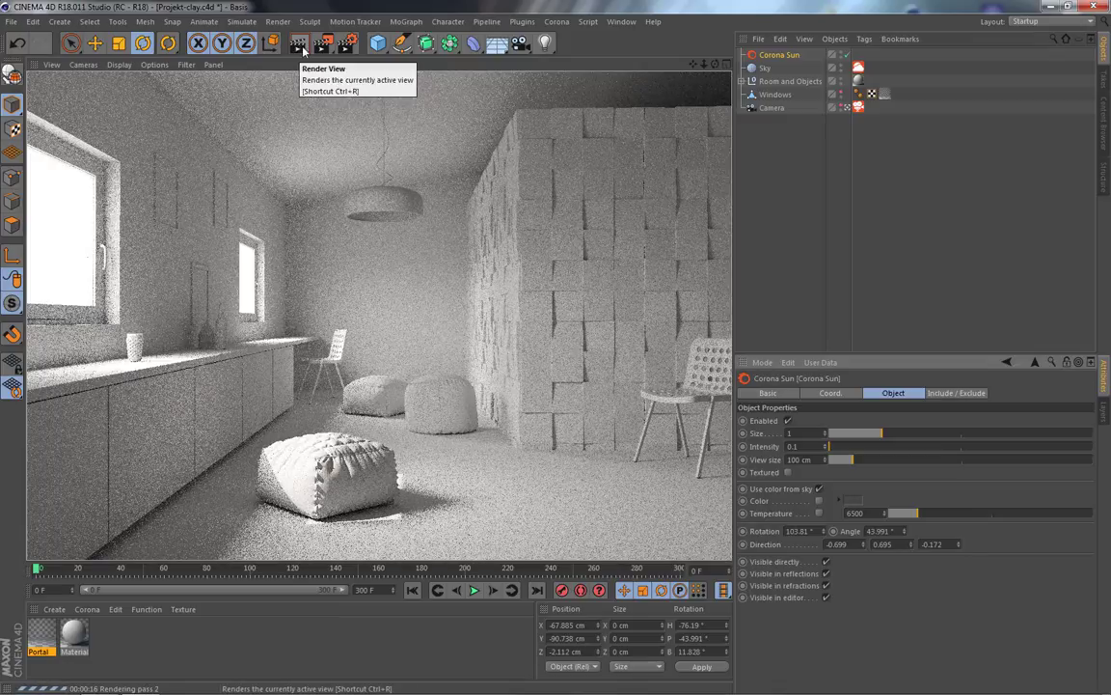
Stop the viewport preview, rotate the Corona Sun a few degrees further, and render to Picture Viewer
left_click(703, 60)
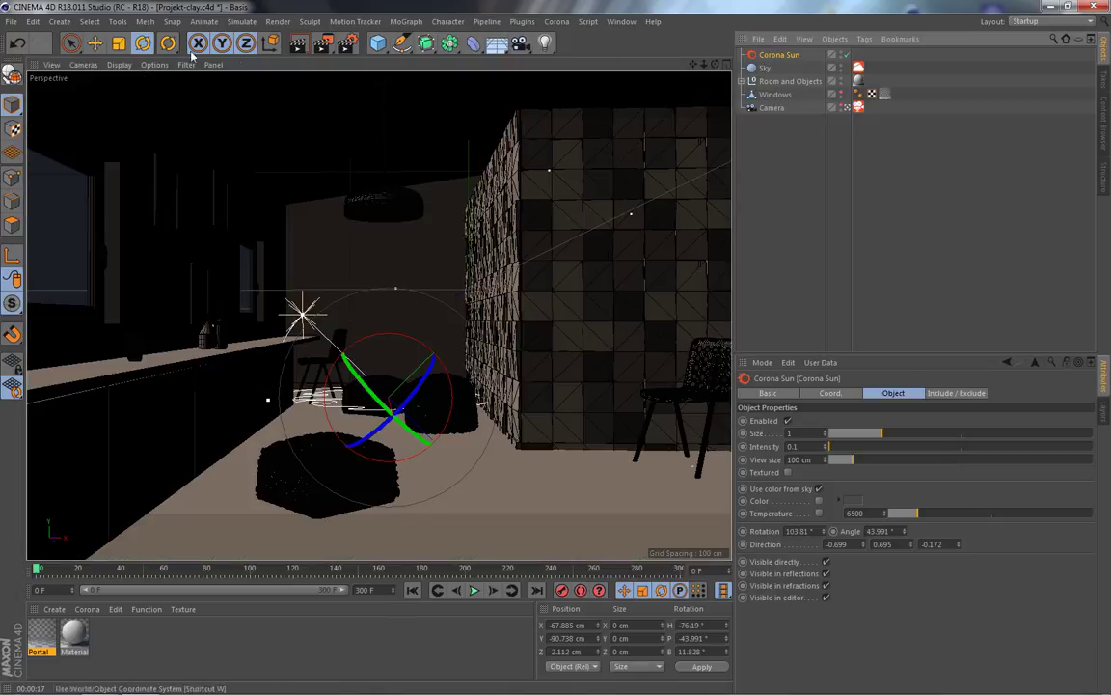
left_click(143, 43)
left_click_drag(386, 342, 335, 242)
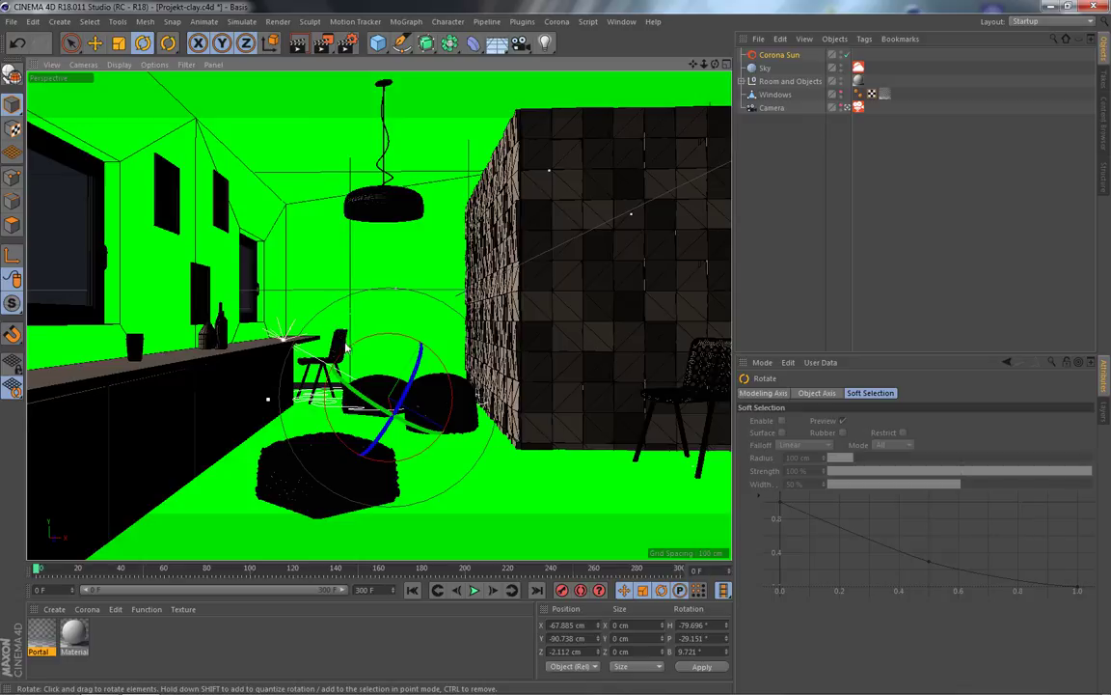
left_click_drag(311, 311, 347, 351)
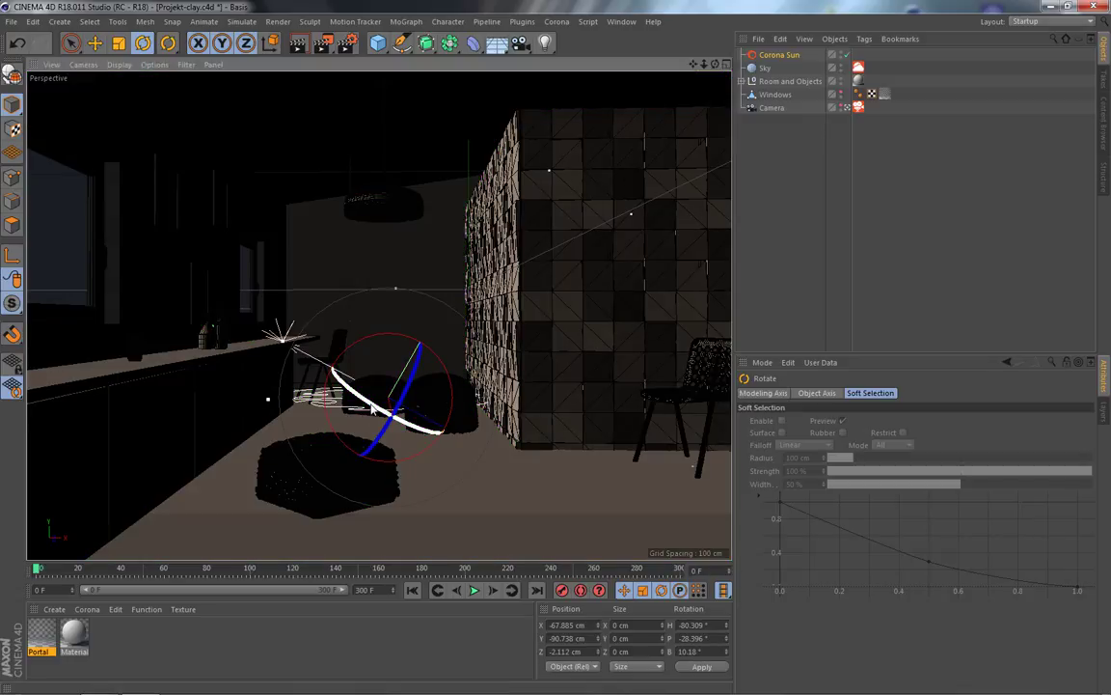
left_click_drag(372, 407, 375, 395)
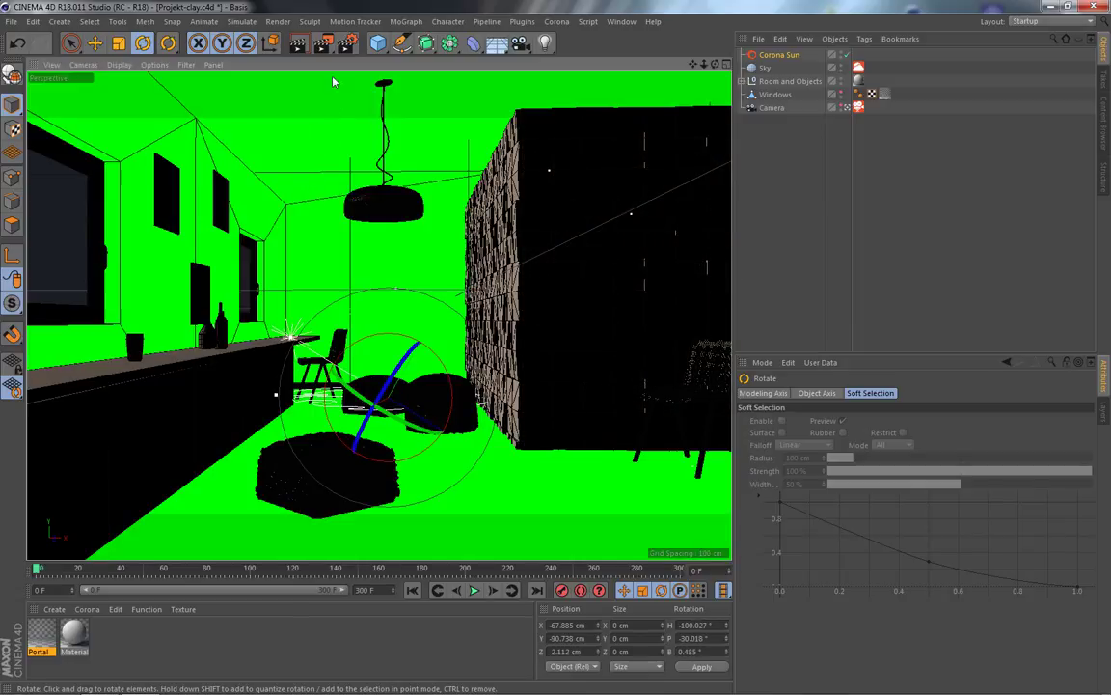
left_click(331, 45)
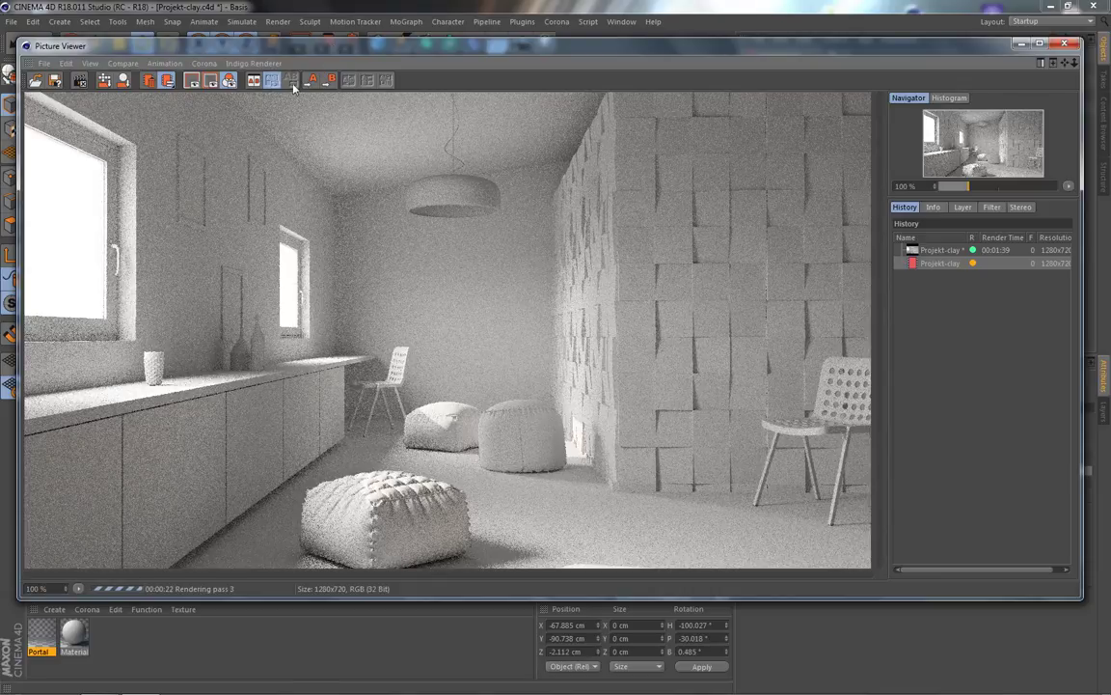
Stop and close the Picture Viewer render, swing the sun, and start an Interactive Render Region around it
left_click(48, 65)
left_click(63, 104)
left_click(960, 36)
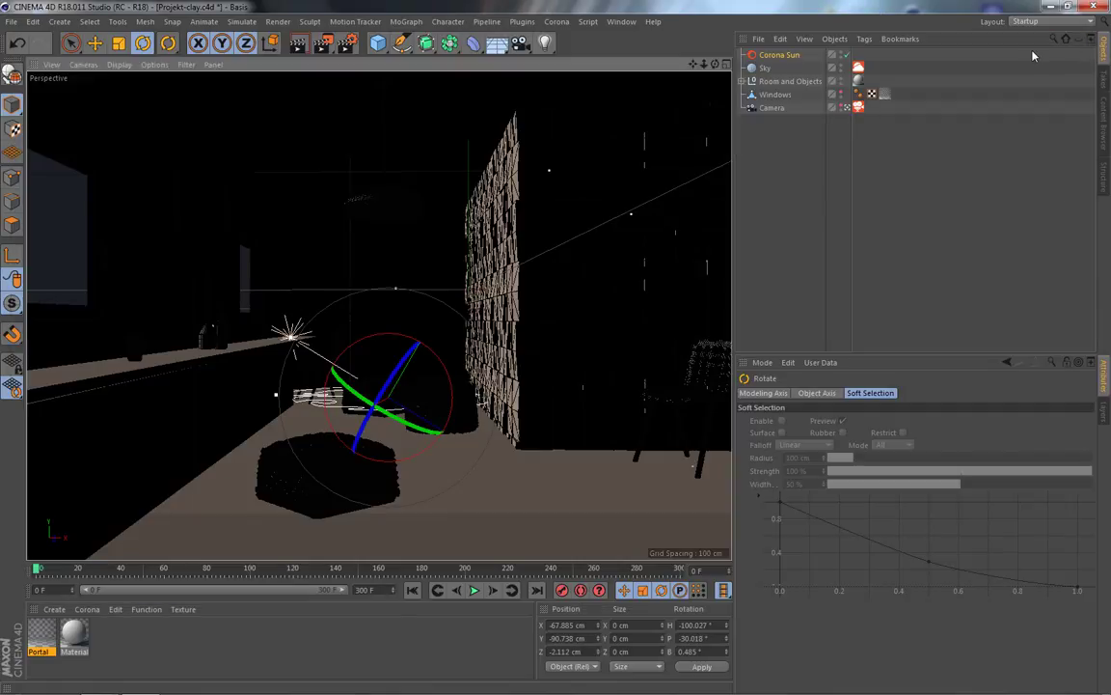
mouse_move(386, 363)
left_mouse_down()
mouse_move(401, 413)
mouse_move(367, 359)
mouse_move(372, 348)
left_mouse_up()
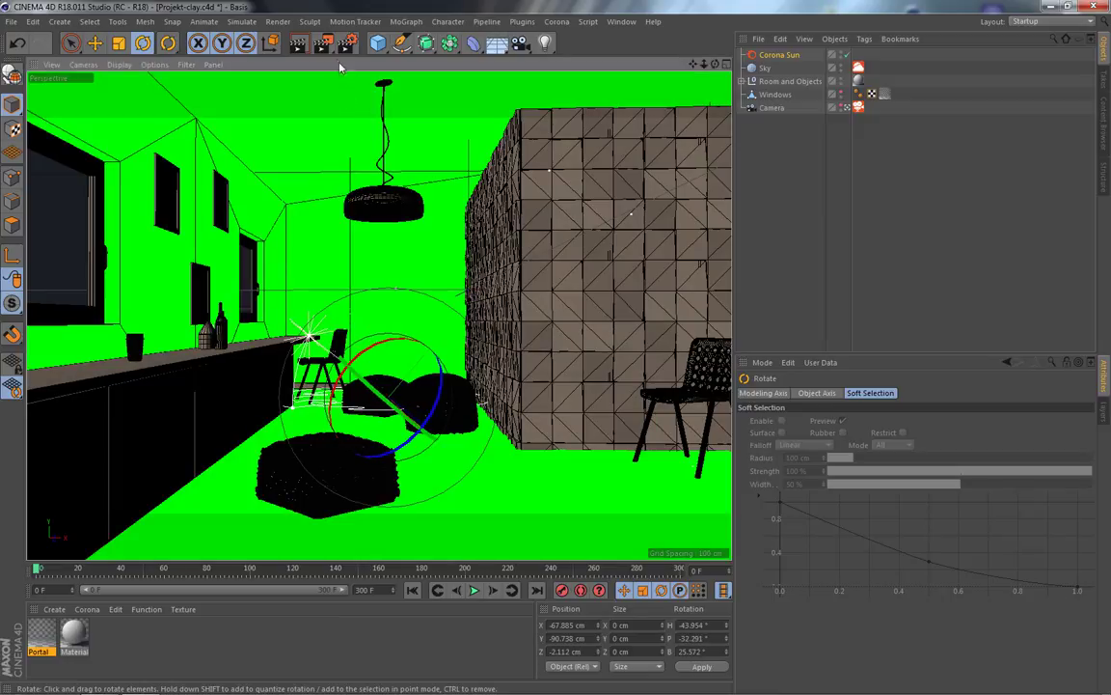
left_click_drag(333, 50, 405, 113)
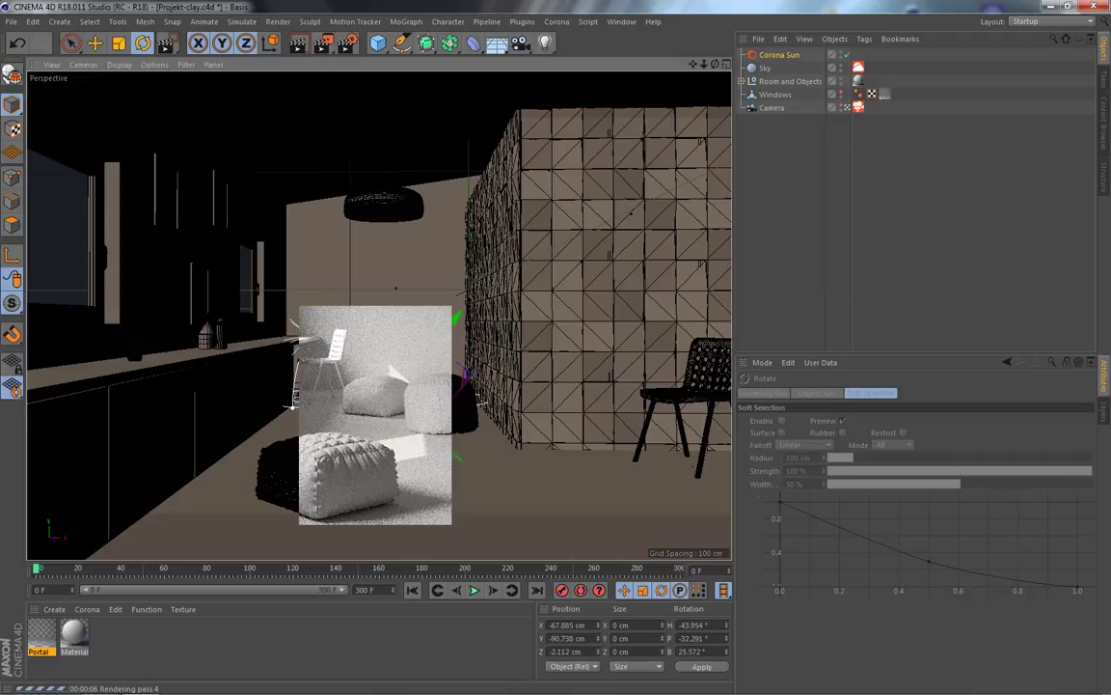
Start a new 1280x720 Render to Picture Viewer with the latest sun angle
left_click(323, 43)
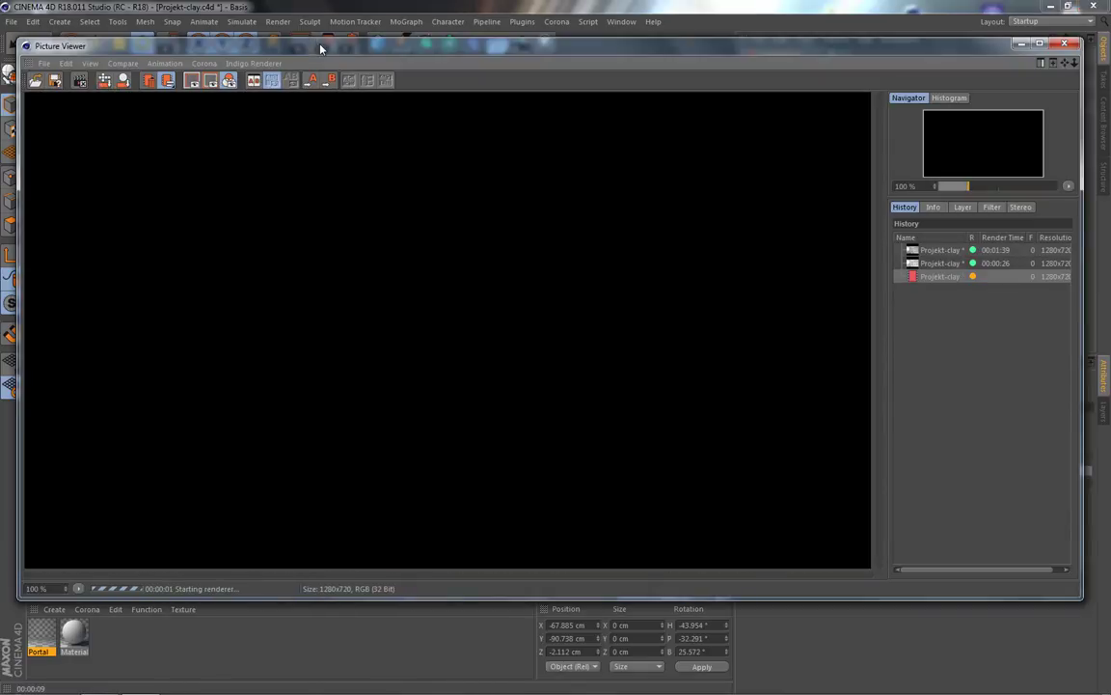